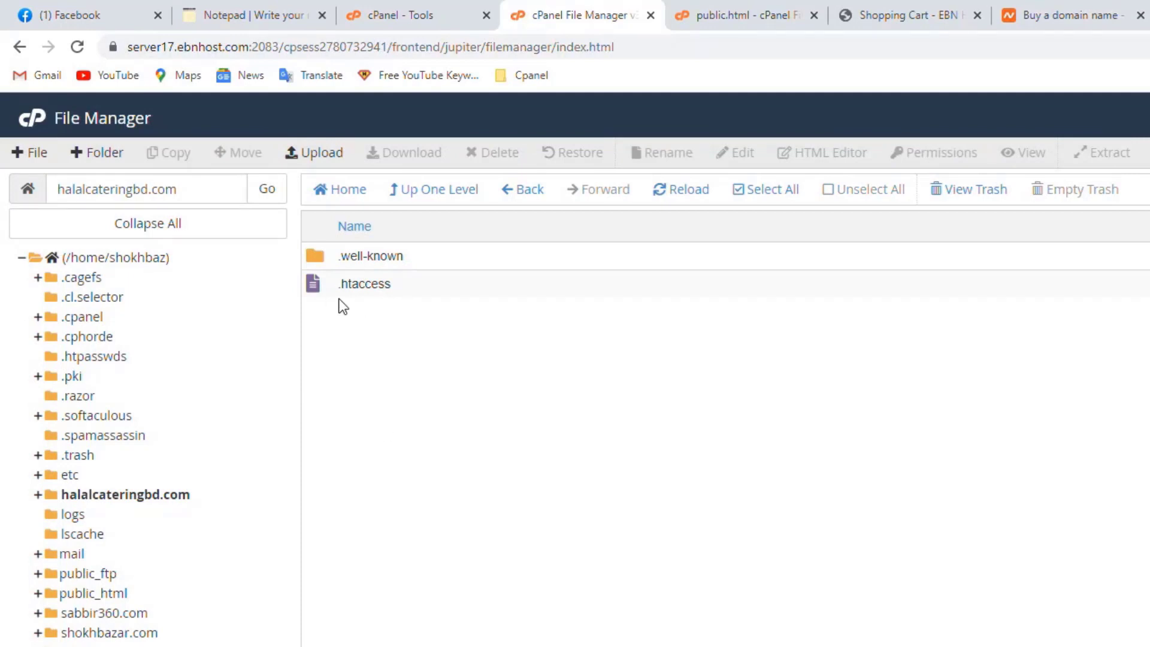
Start a new file in the halalcateringbd.com folder from the File Manager toolbar
right_click(406, 400)
left_click(347, 523)
left_click(30, 152)
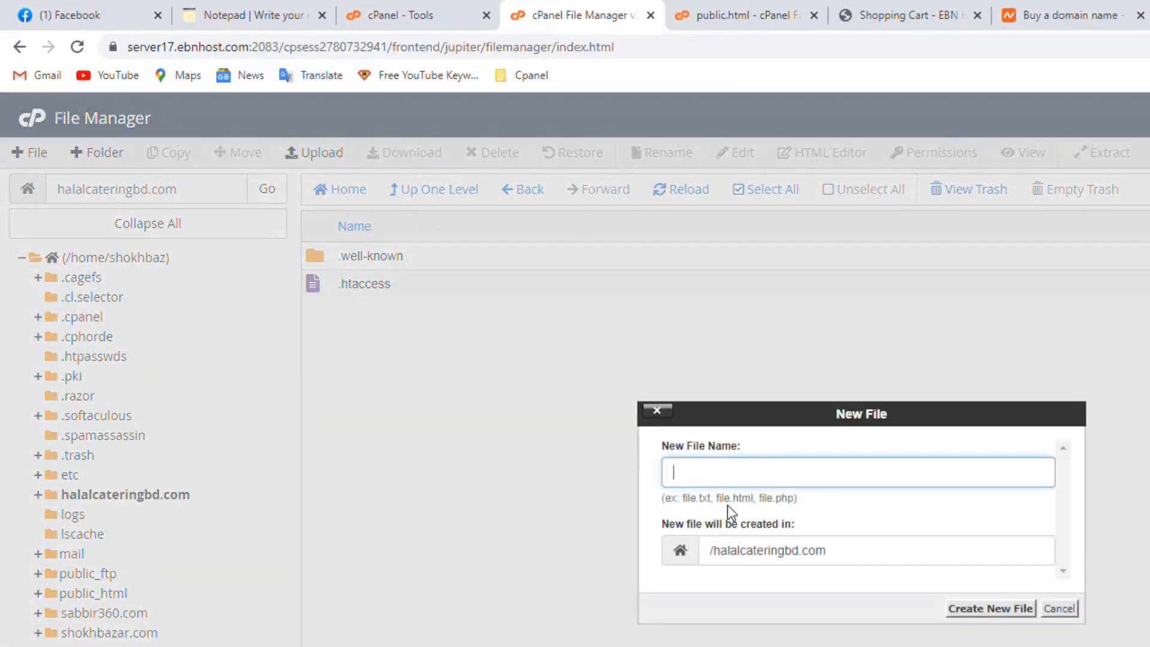
Create an empty file named public.html in halalcateringbd.com
left_click(710, 464)
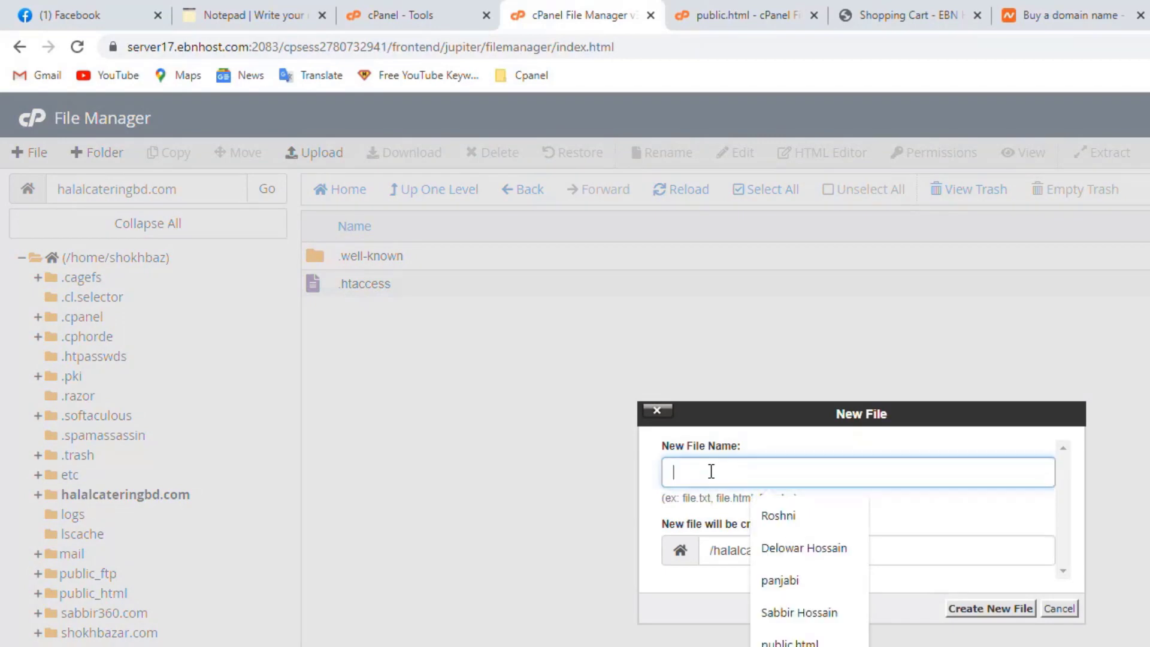
left_click(789, 640)
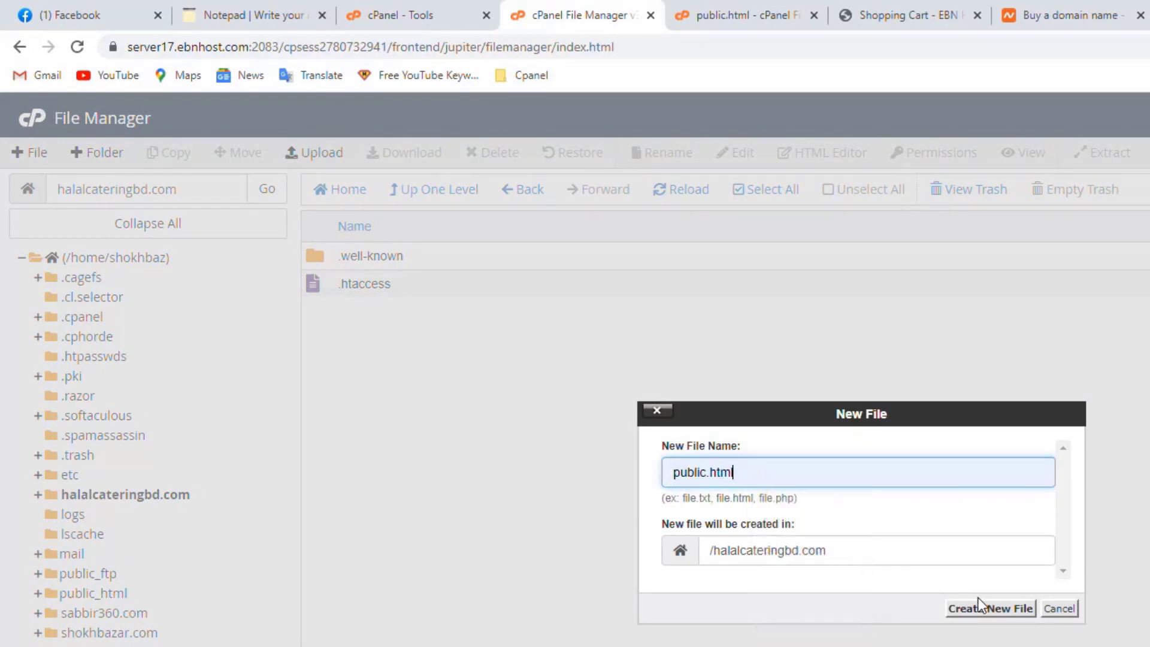
left_click(989, 608)
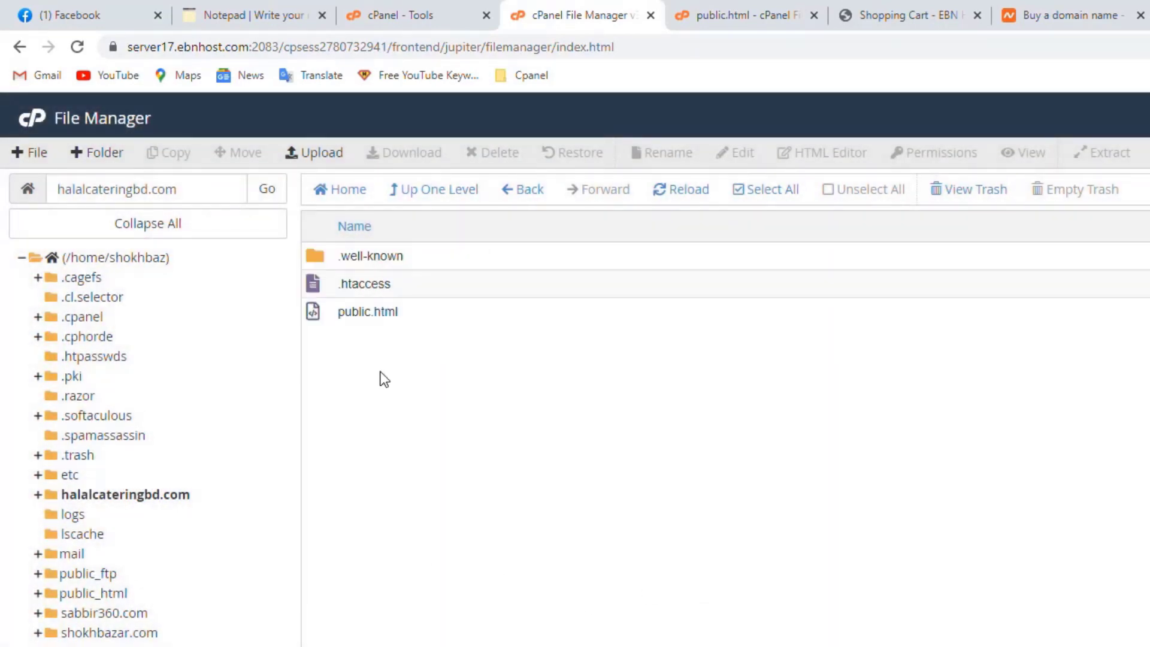
Open public.html in the File Manager text editor
right_click(352, 310)
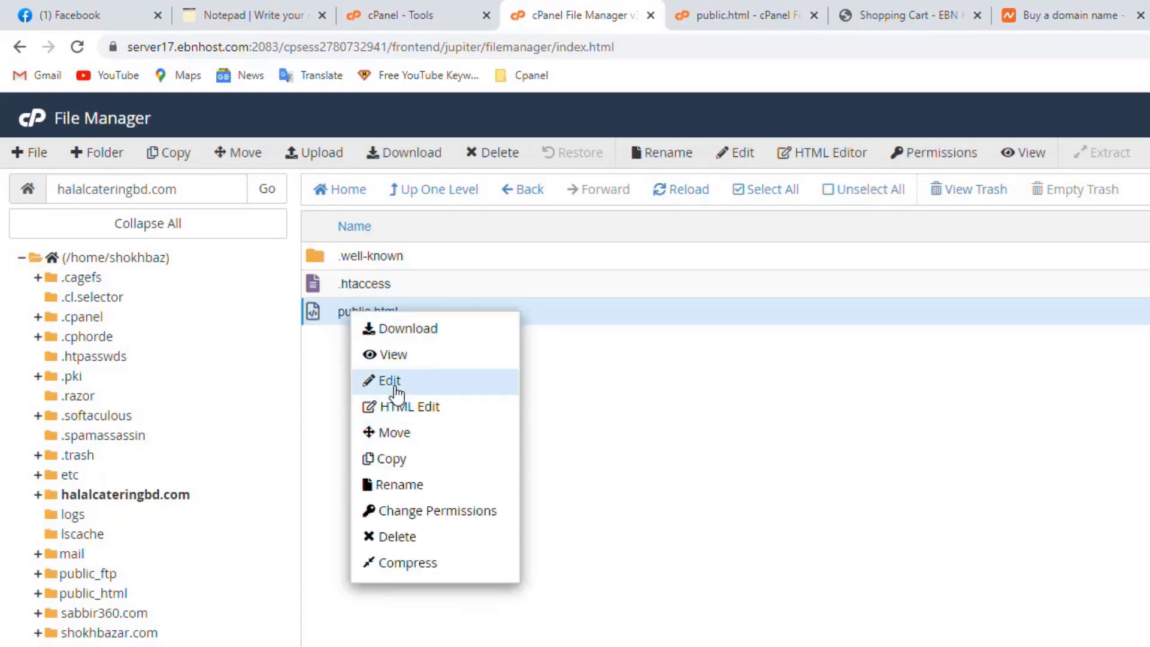
left_click(428, 382)
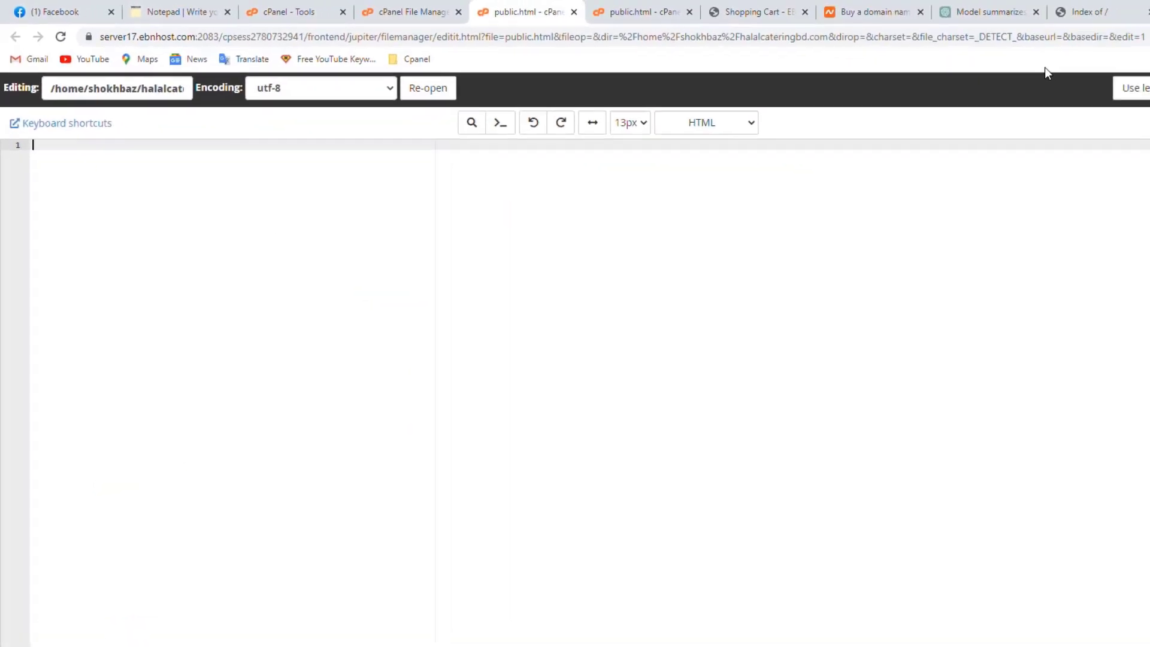
left_click(851, 7)
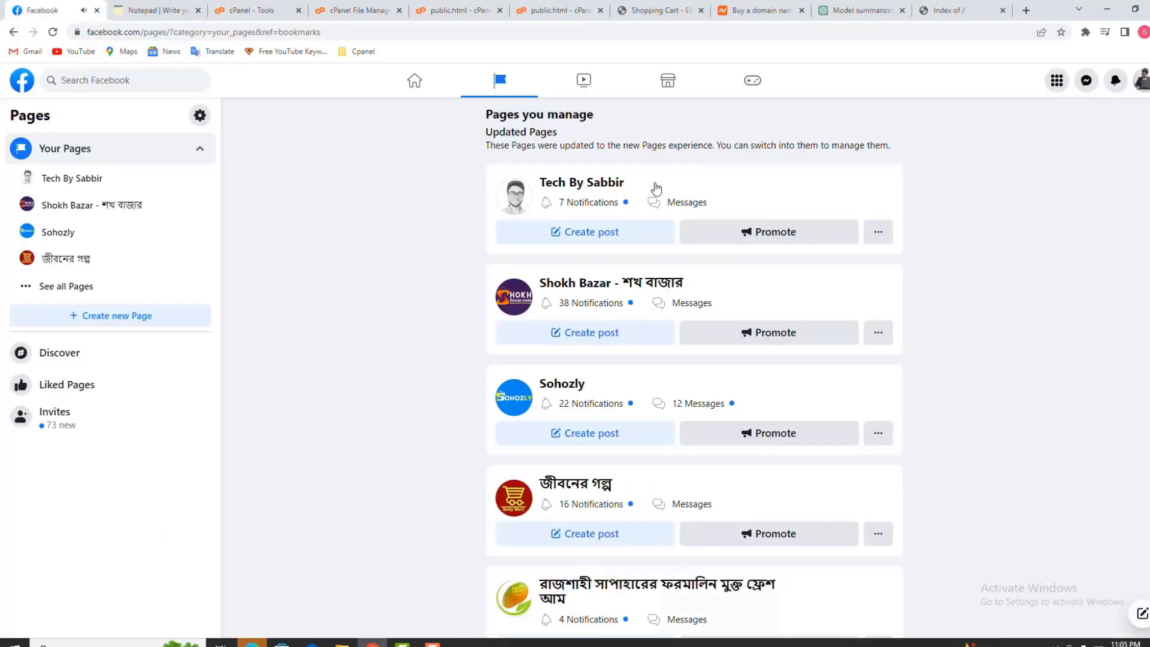
Copy ChatGPT's generated HTML welcome page code and return to the public.html editor
left_click(857, 9)
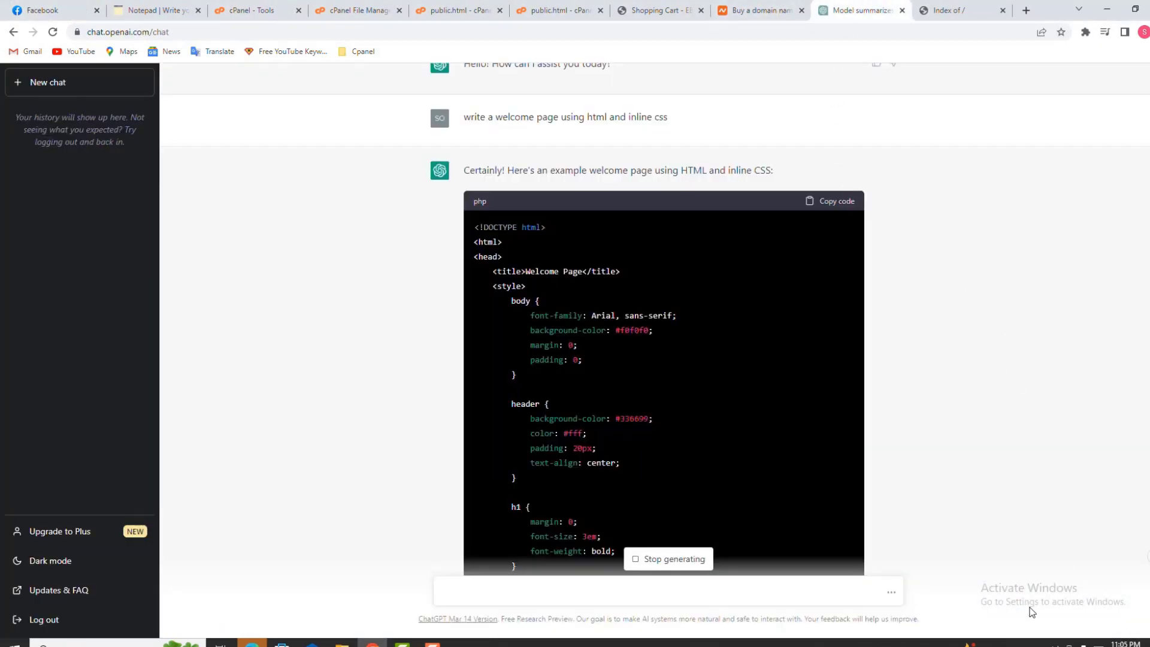
left_click(432, 644)
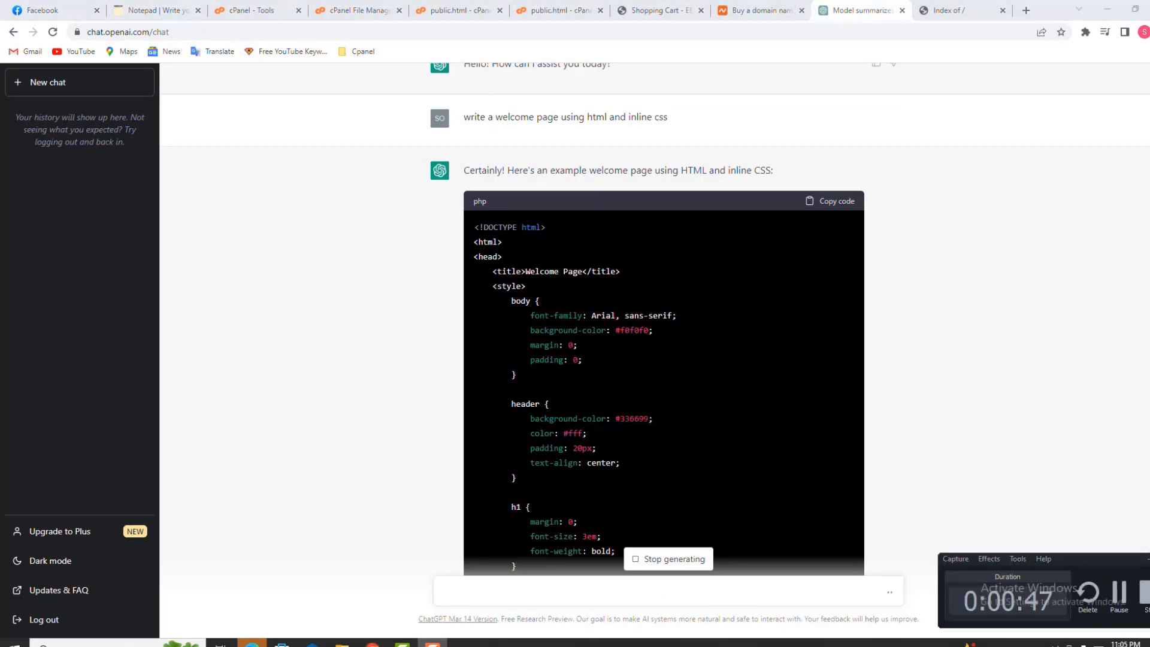
left_click(1148, 559)
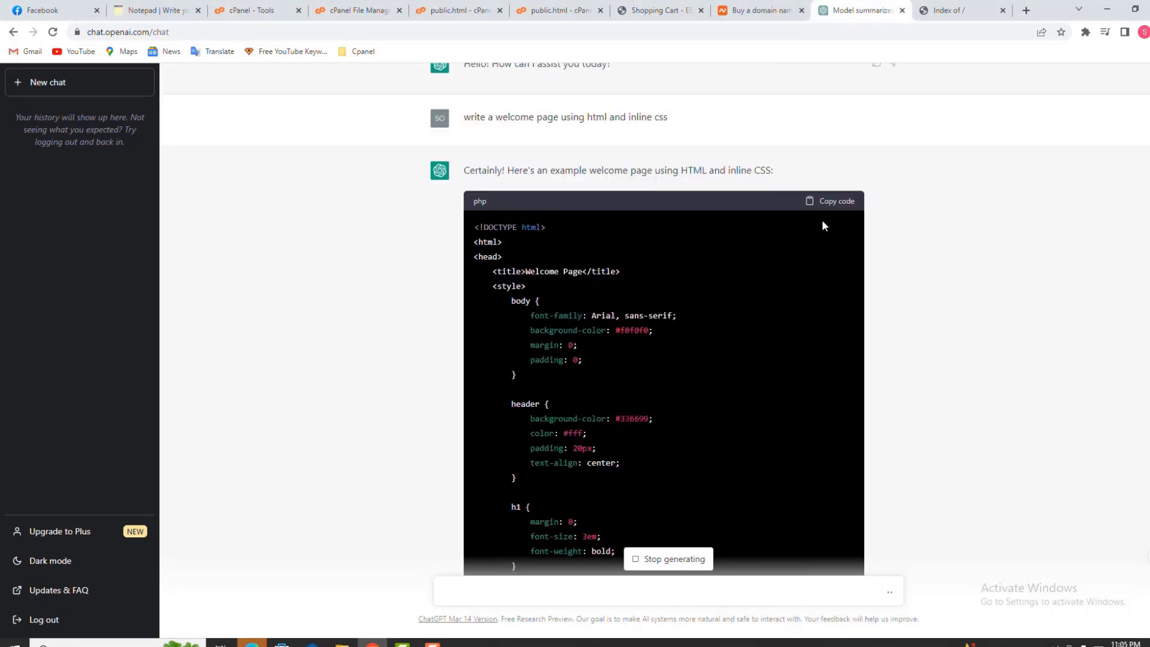
left_click(825, 204)
left_click(294, 8)
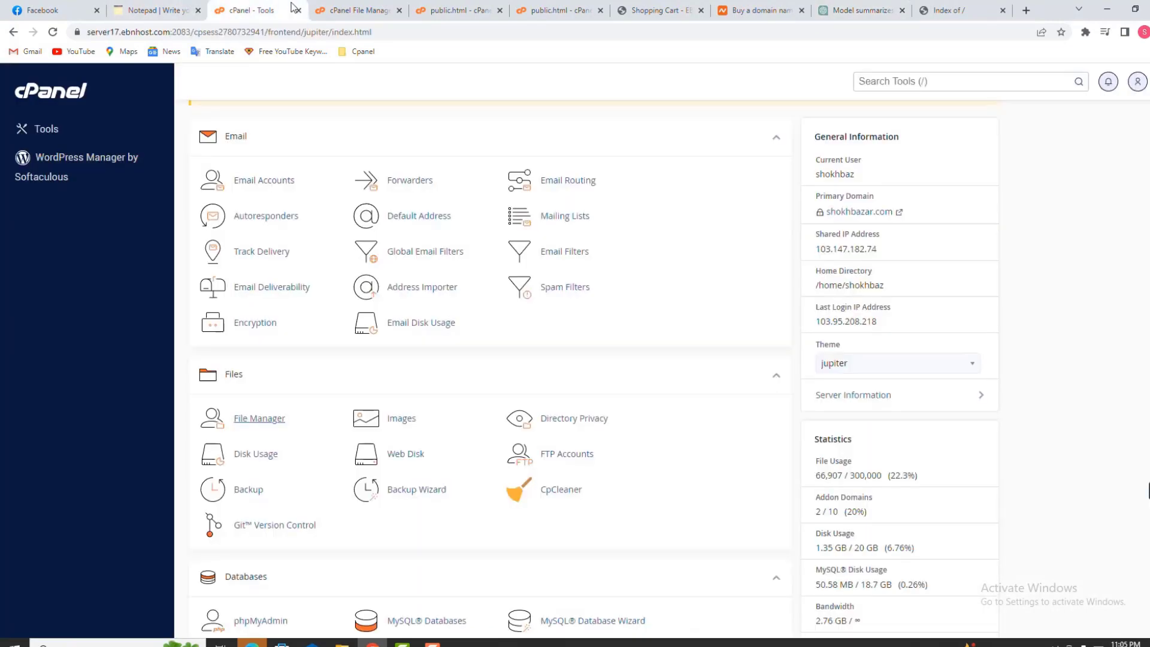
left_click(354, 9)
left_click(460, 9)
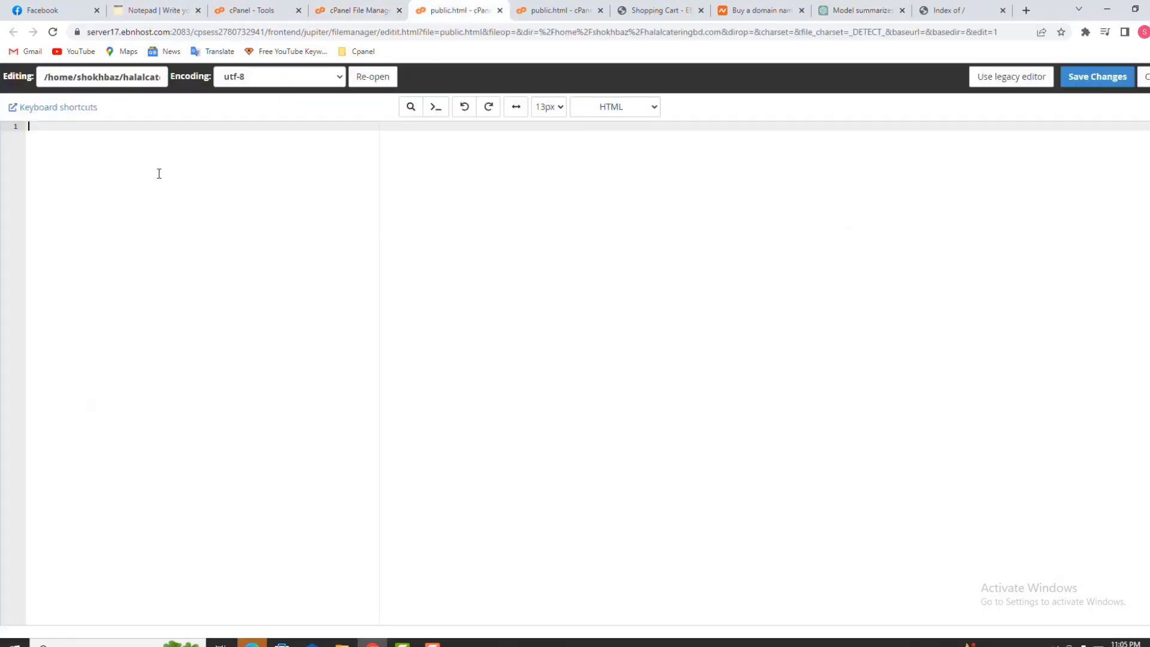
Paste the welcome page HTML into public.html and save it, confirming the overwrite
key("ctrl+v")
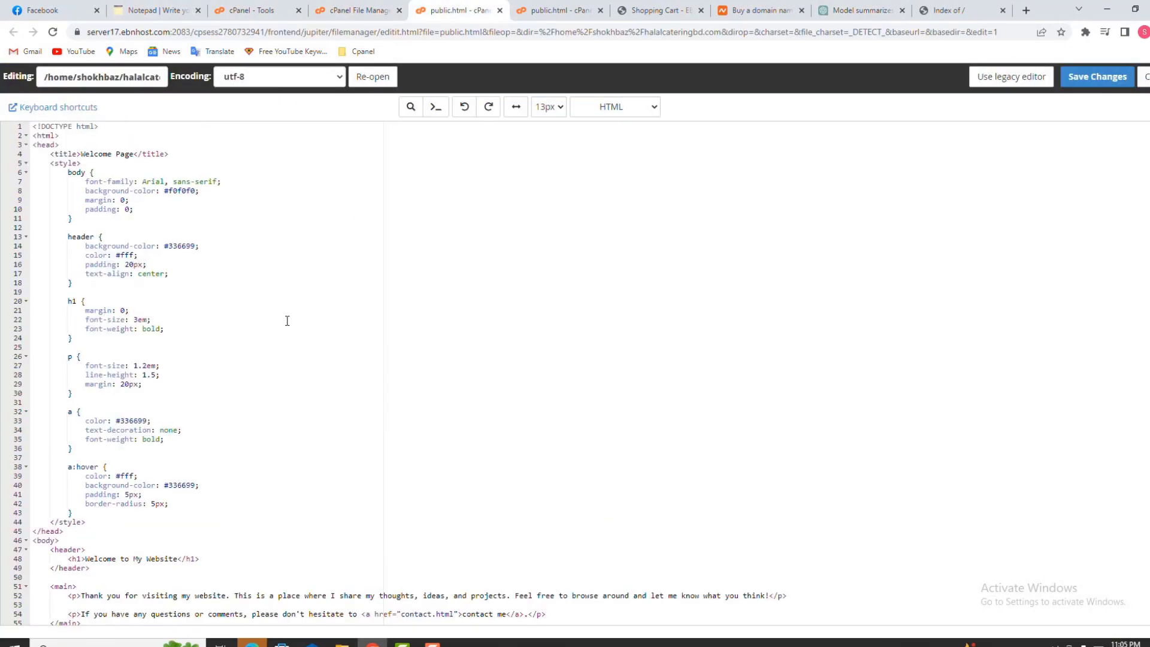
left_click(1096, 77)
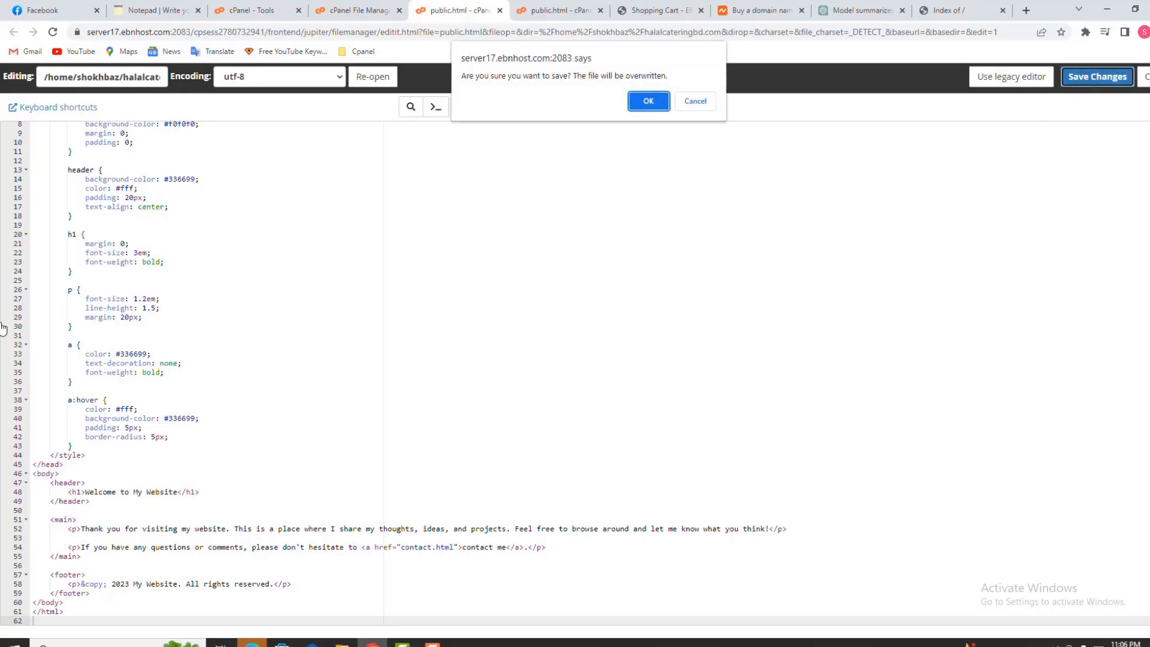
left_click(647, 103)
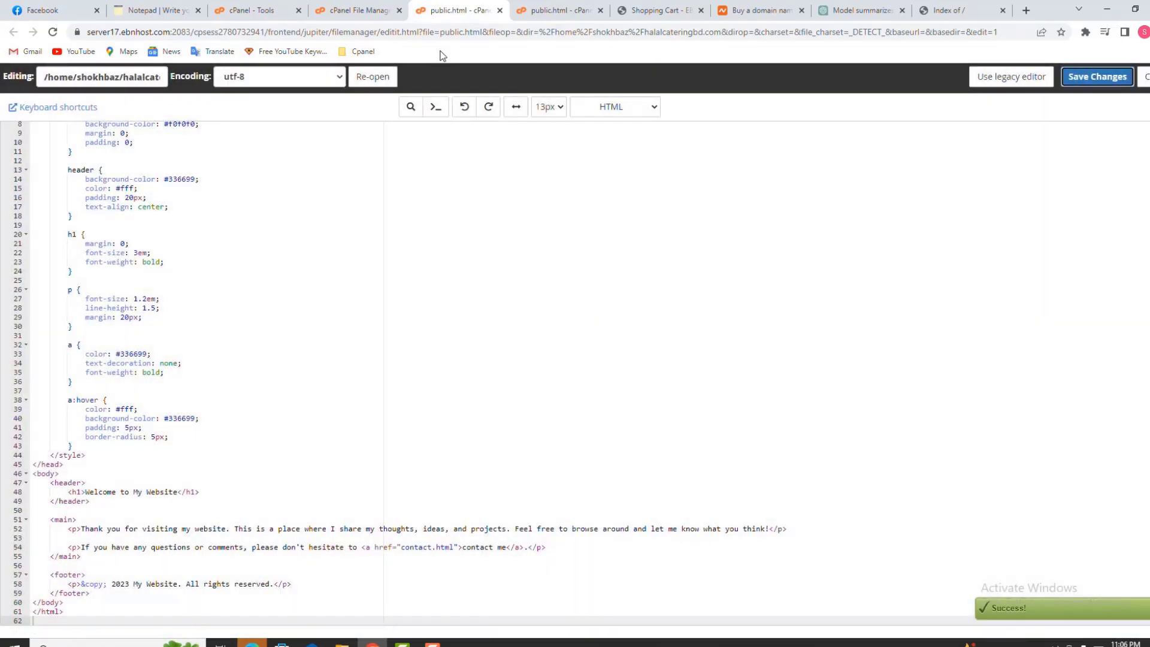
Refresh the File Manager folder so public.html shows at 1.11 KB
left_click(383, 7)
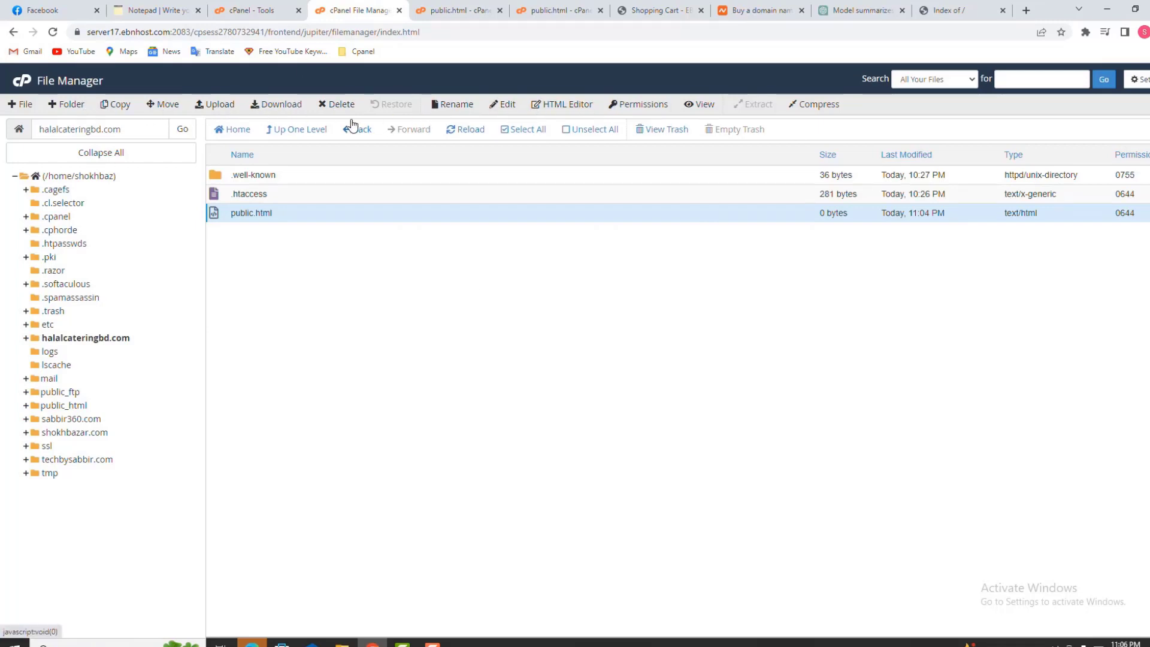
left_click(469, 130)
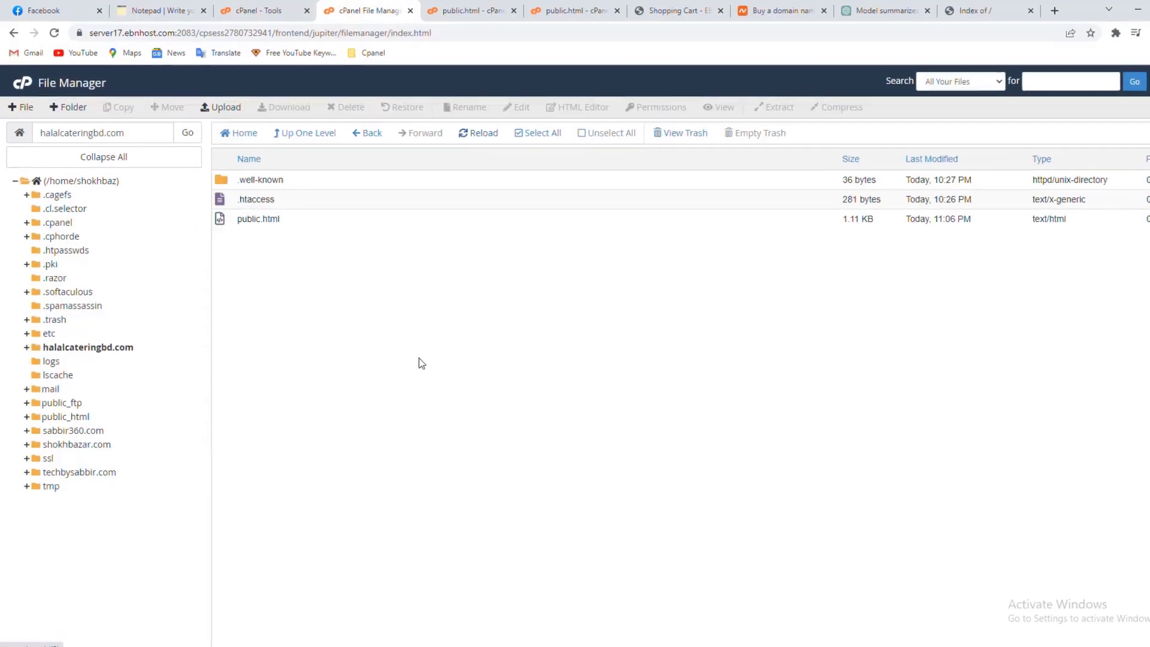
left_click(1018, 11)
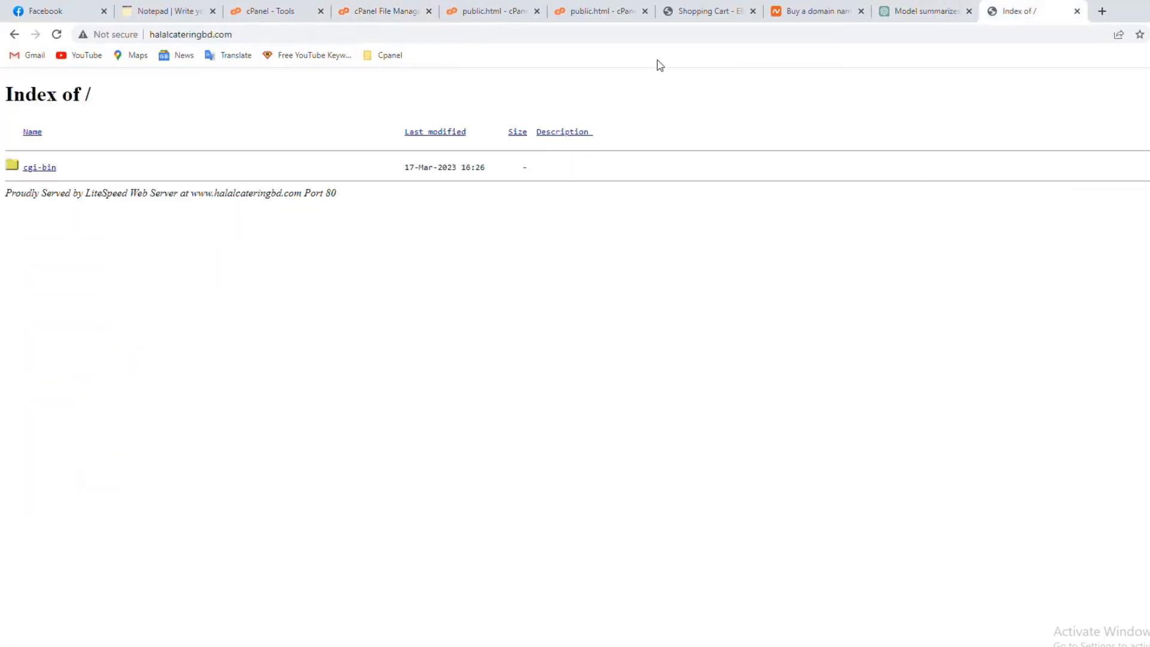
Reload the halalcateringbd.com listing and open public.html to see 'Welcome to My Website'
left_click(446, 36)
key("Return")
left_click(36, 169)
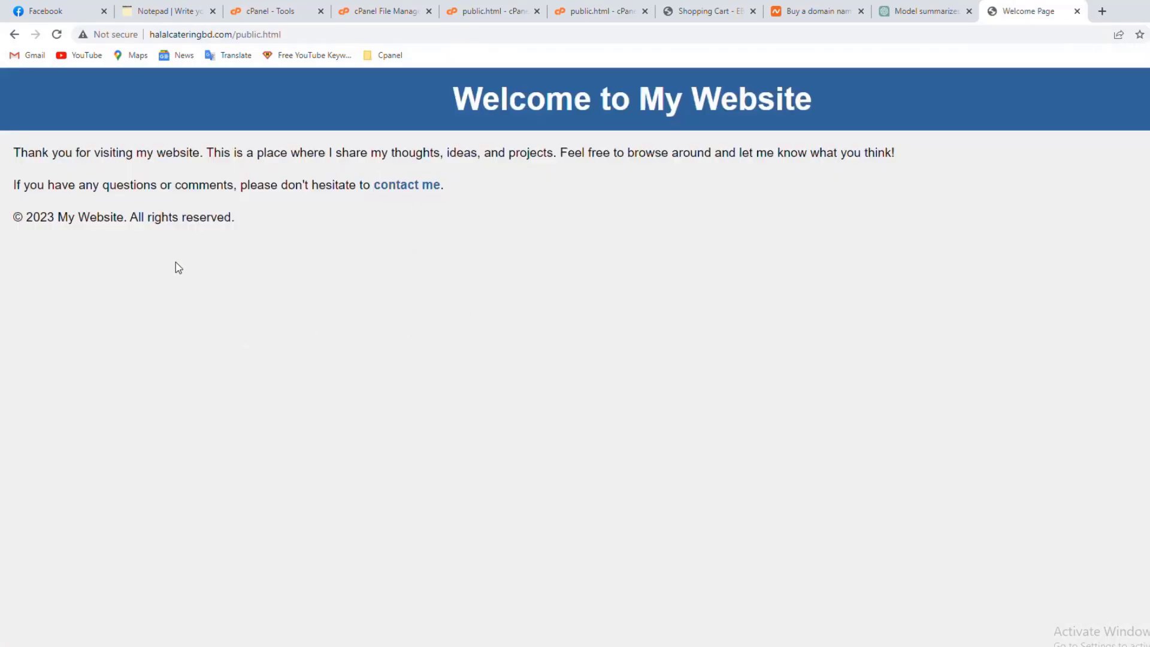
double_click(180, 218)
left_click_drag(259, 233, 48, 153)
left_click(358, 143)
left_click(270, 11)
left_click(168, 11)
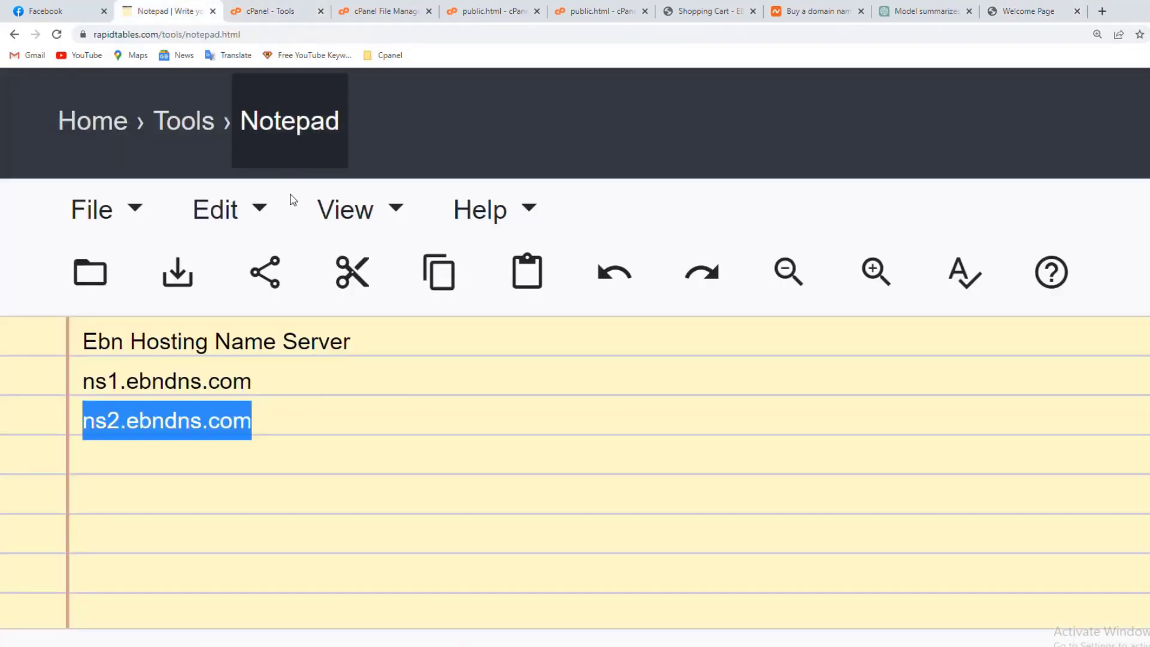
Delete public.html permanently, skipping the trash, and go back to cPanel Tools
left_click(269, 11)
left_click(385, 11)
left_click(303, 234)
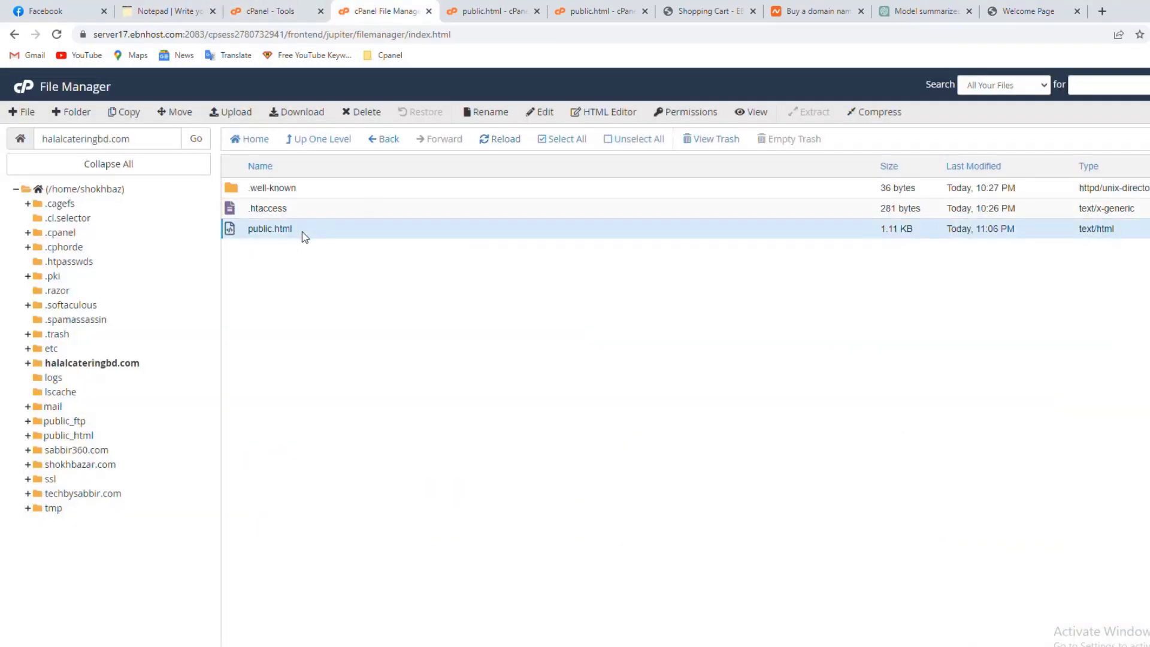
key("Delete")
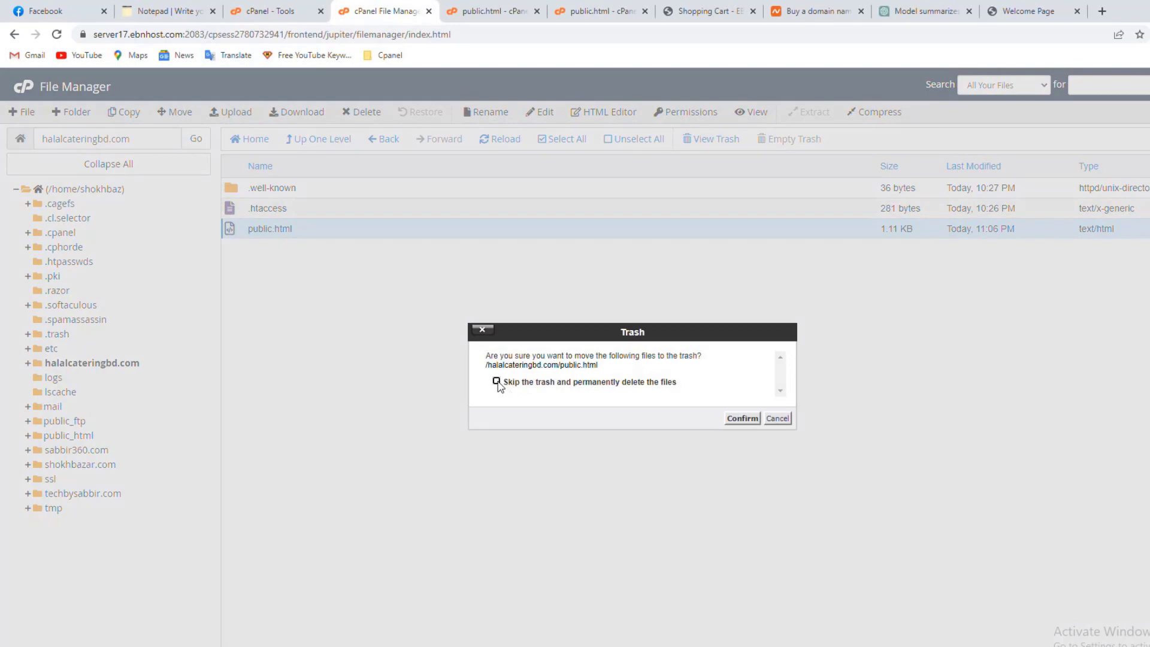
left_click(496, 381)
left_click(742, 419)
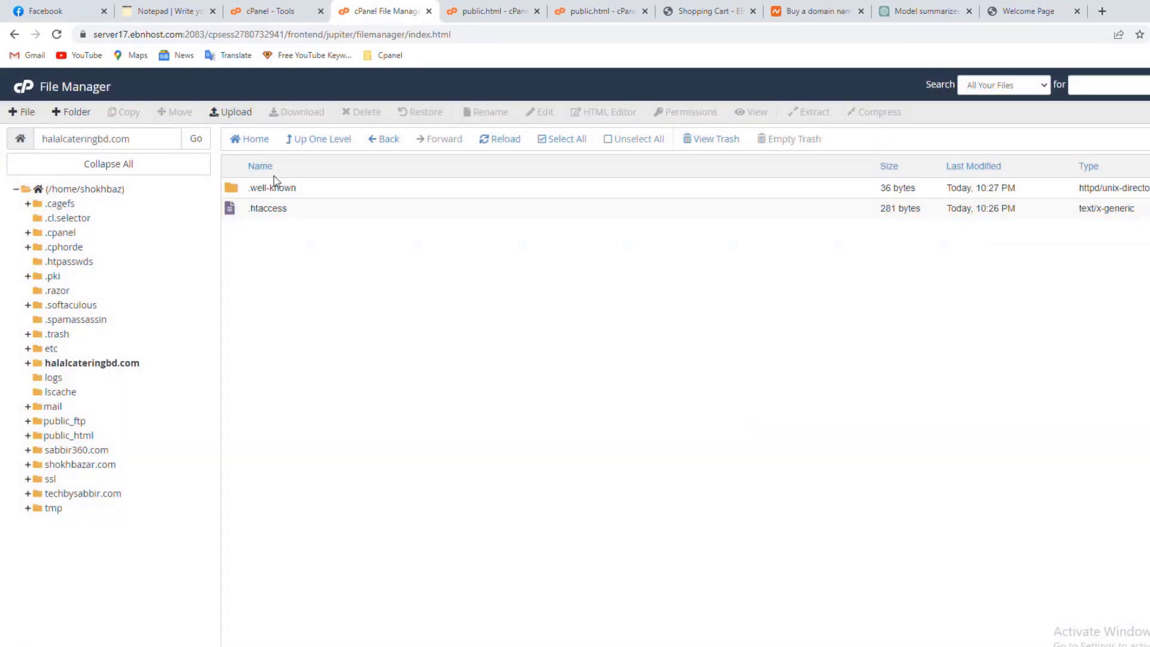
left_click(269, 14)
scroll(379, 437, "down", 8)
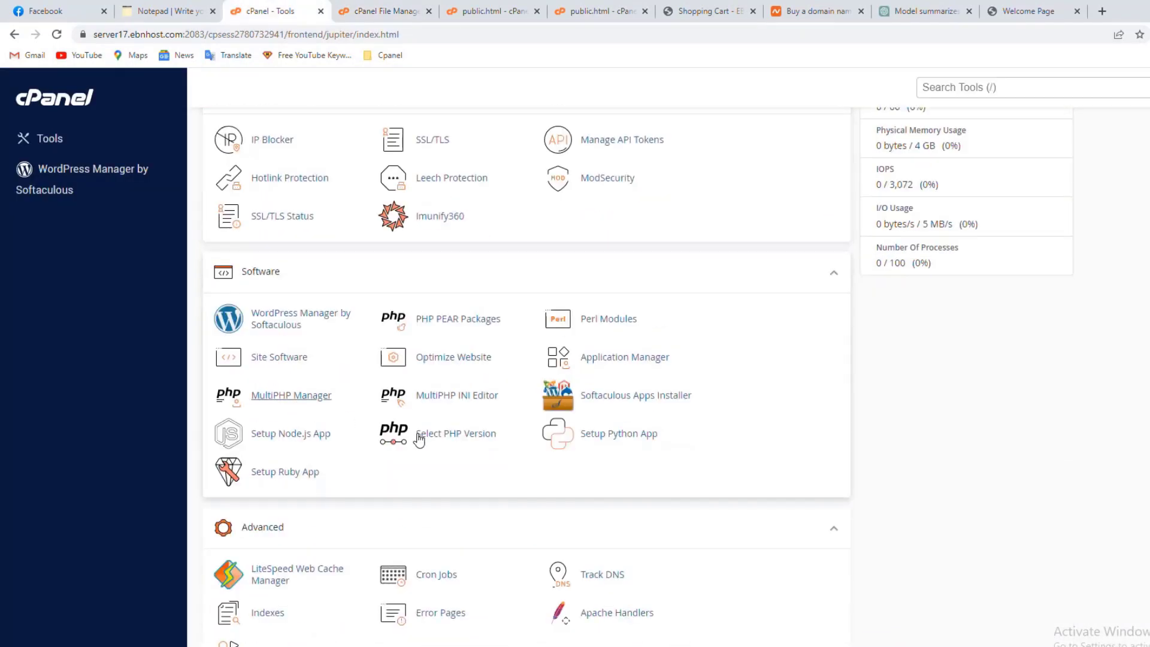
Launch WordPress Manager by Softaculous and start a new WordPress installation
left_click(281, 201)
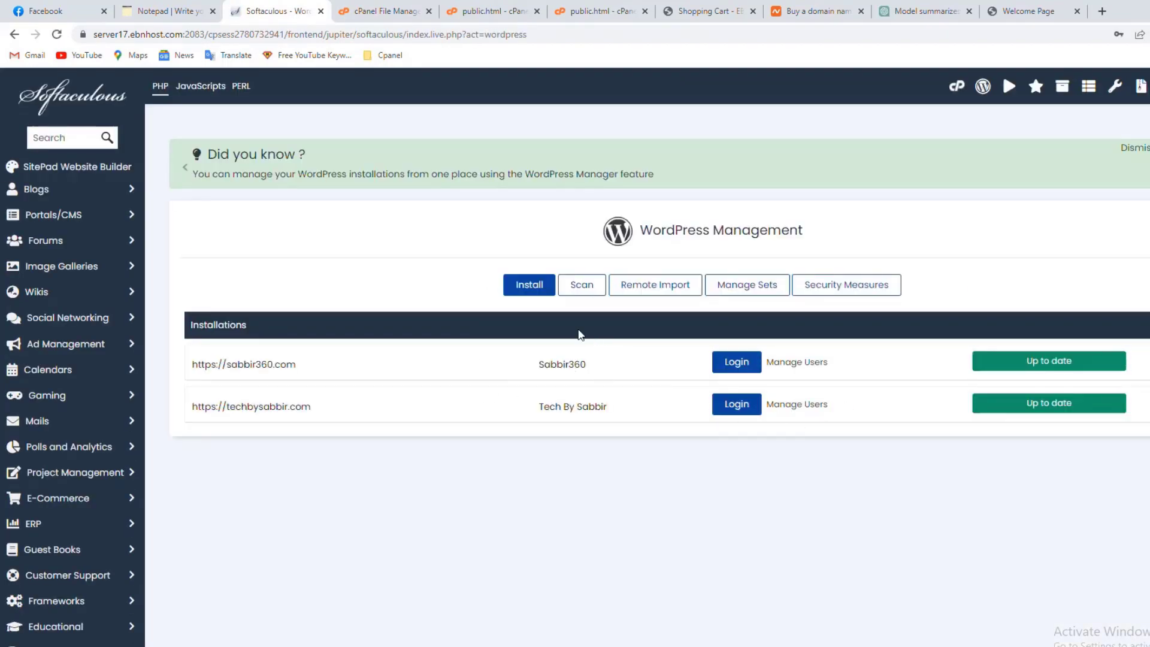
left_click(535, 296)
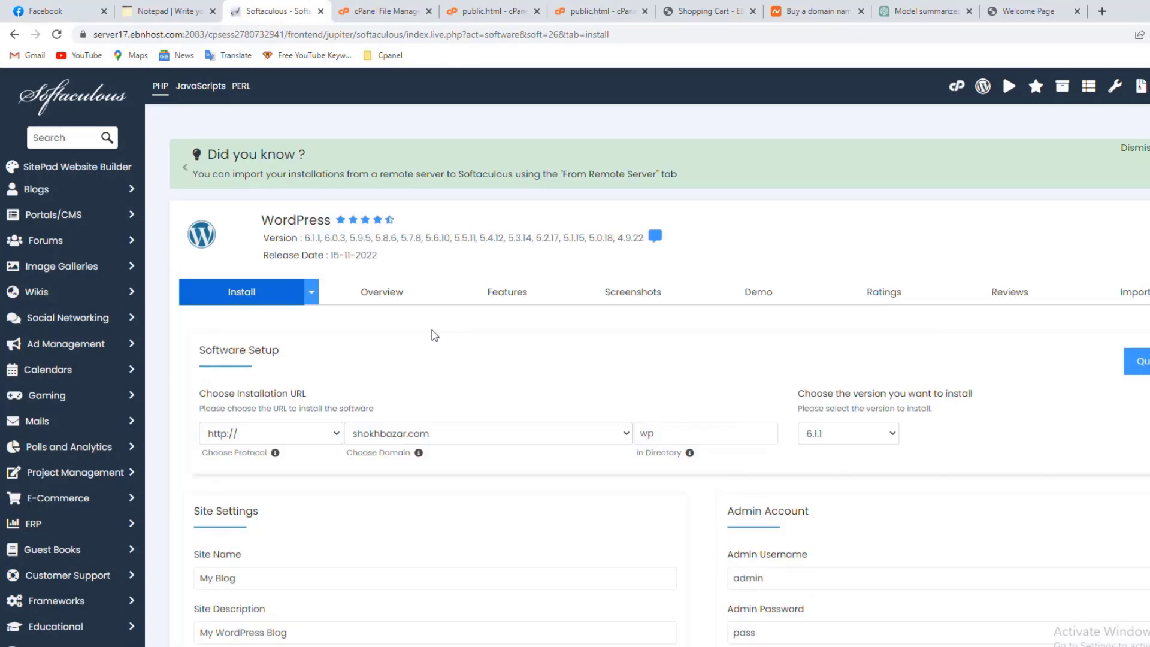
left_click(329, 433)
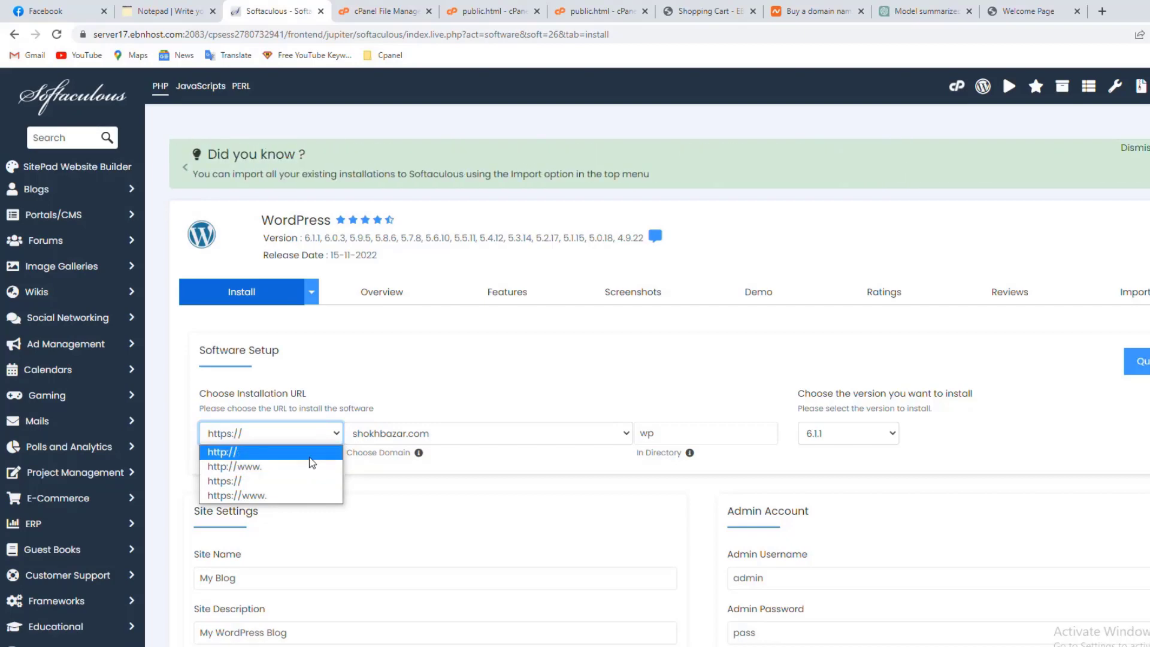
left_click(309, 454)
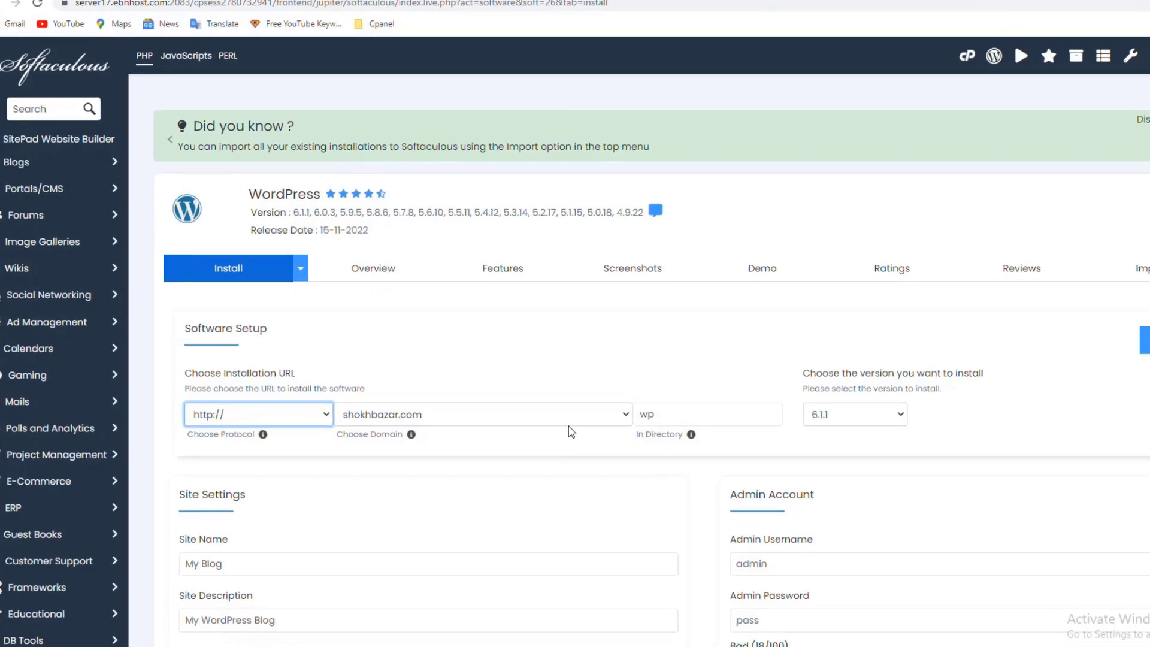
left_click(565, 433)
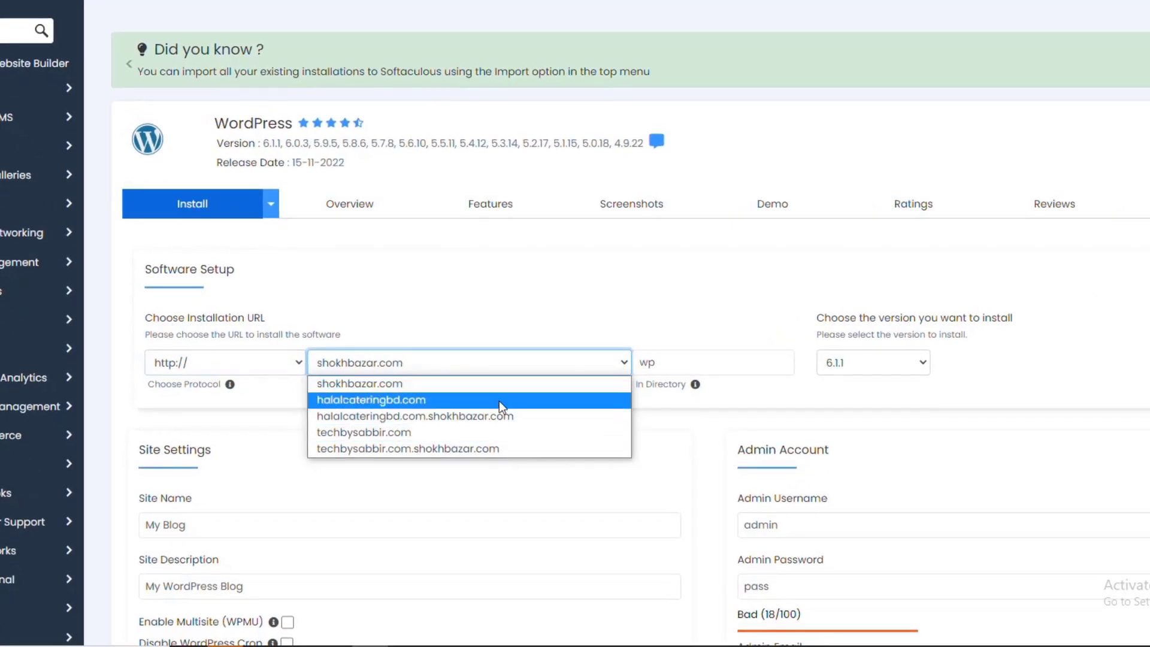
left_click(499, 400)
left_click(497, 368)
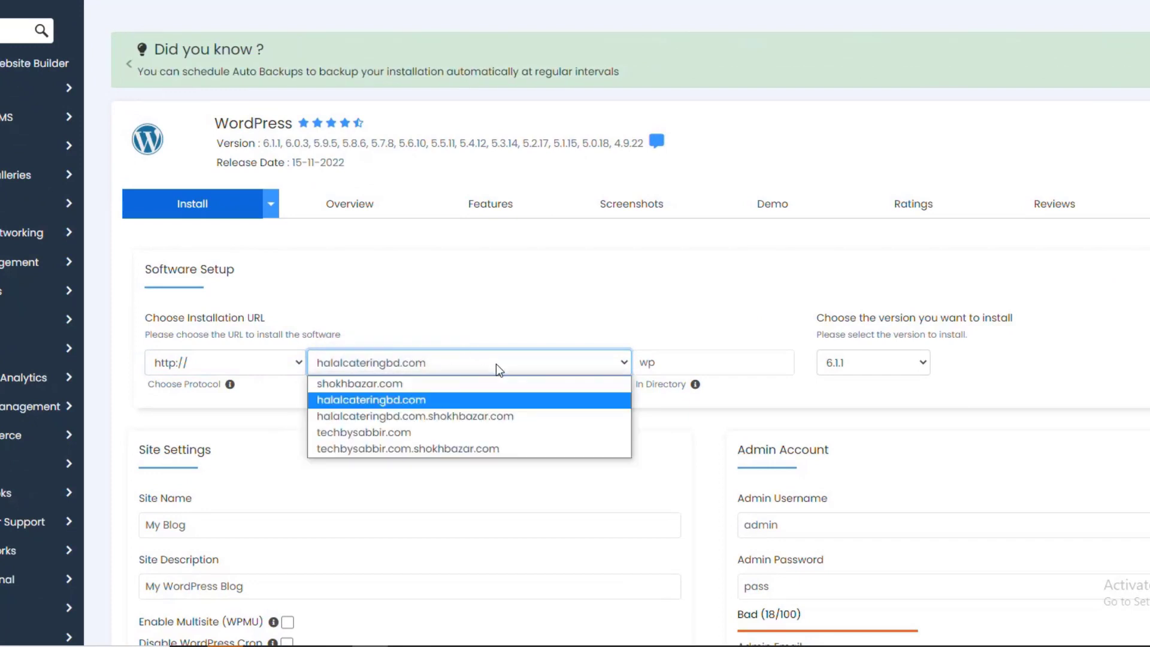
left_click(481, 402)
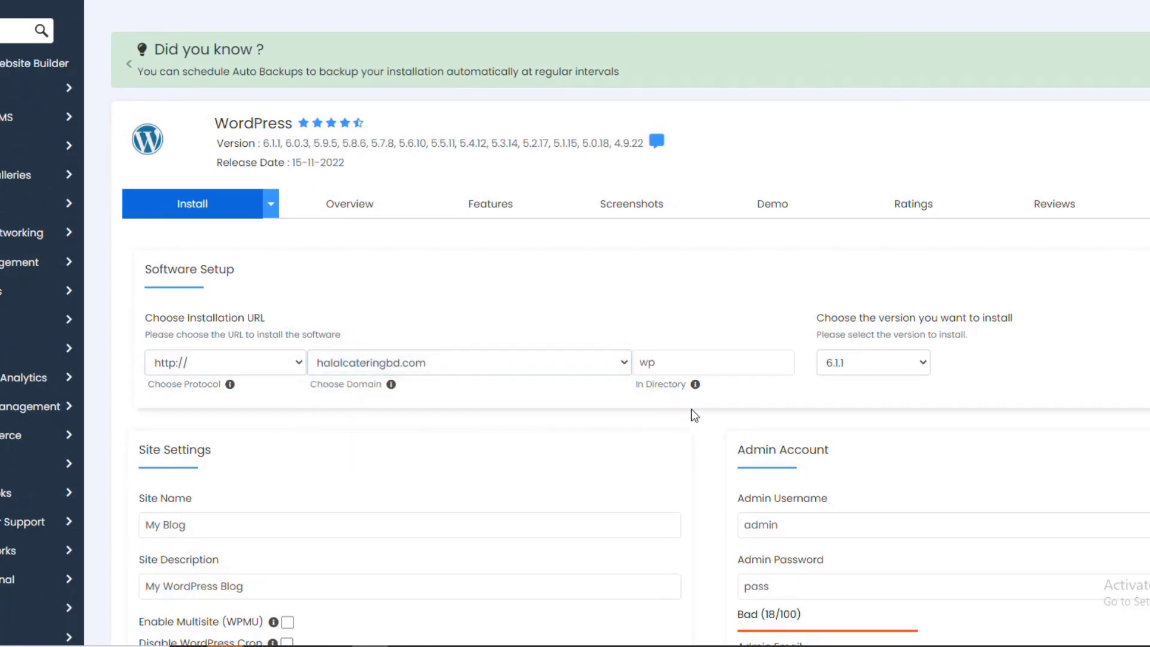
Clear the 'wp' directory to install at the root, keeping WordPress version 6.1.1
scroll(694, 335, "down", 2)
double_click(637, 277)
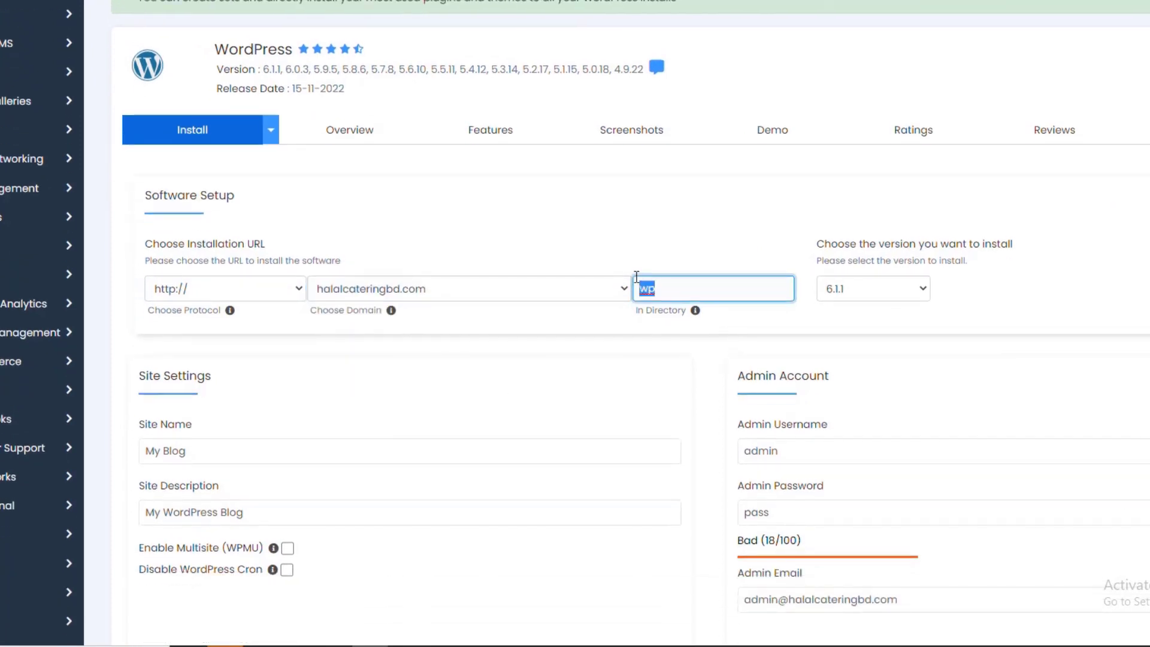
key("BackSpace")
left_click(868, 292)
left_click(853, 313)
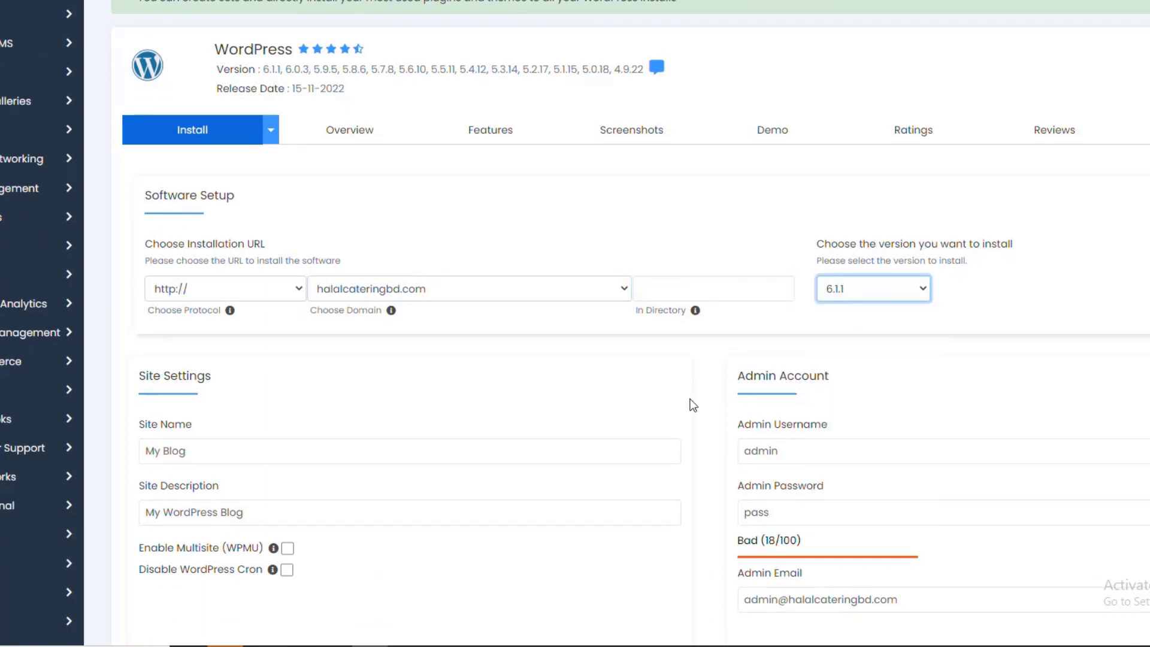
Replace the site name 'My Blog' with 'Halal Catering BD'
scroll(383, 383, "down", 3)
left_click_drag(236, 230, 123, 231)
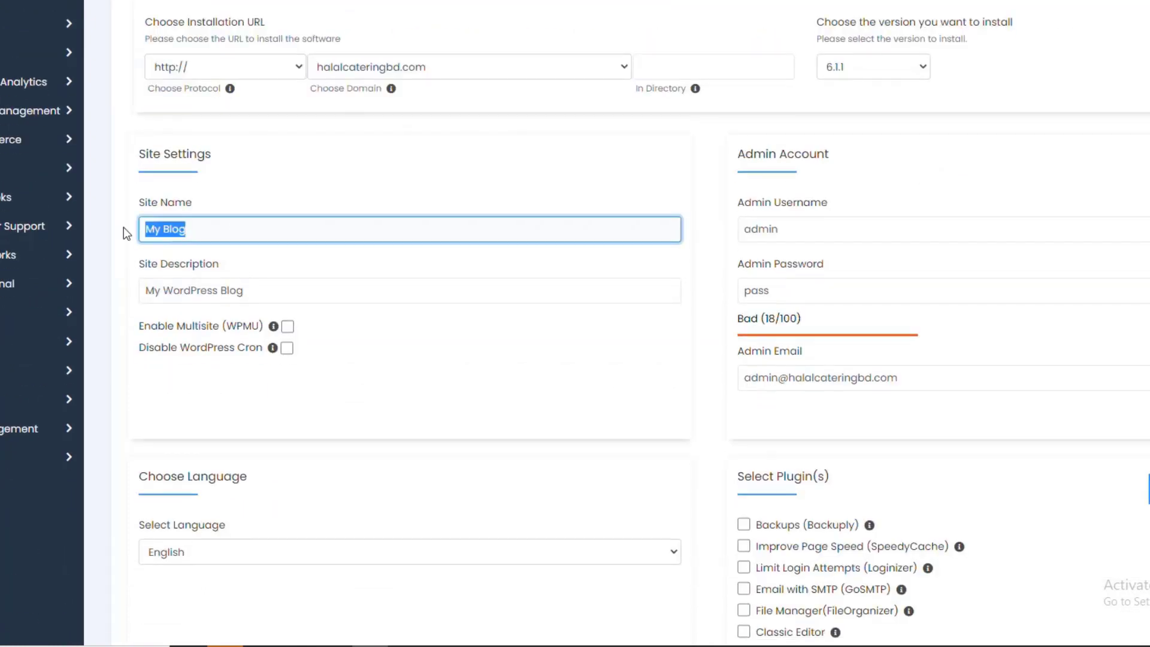
key("BackSpace")
type("Halal Caterinh")
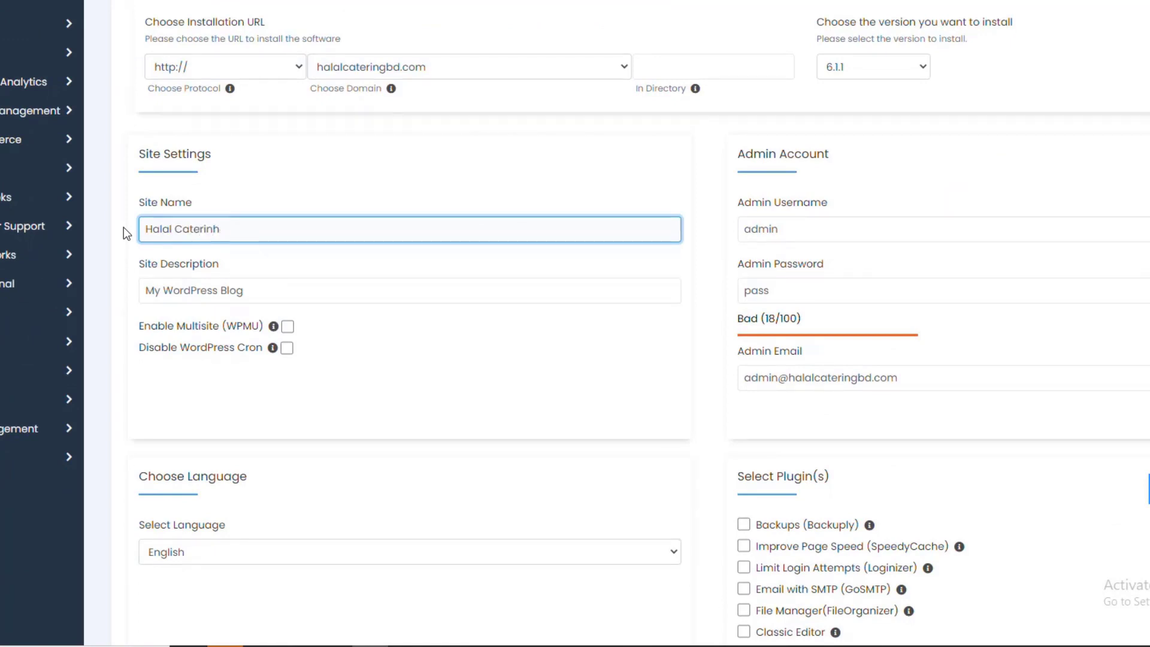
key("BackSpace")
type("g Bd")
double_click(252, 219)
type("BD")
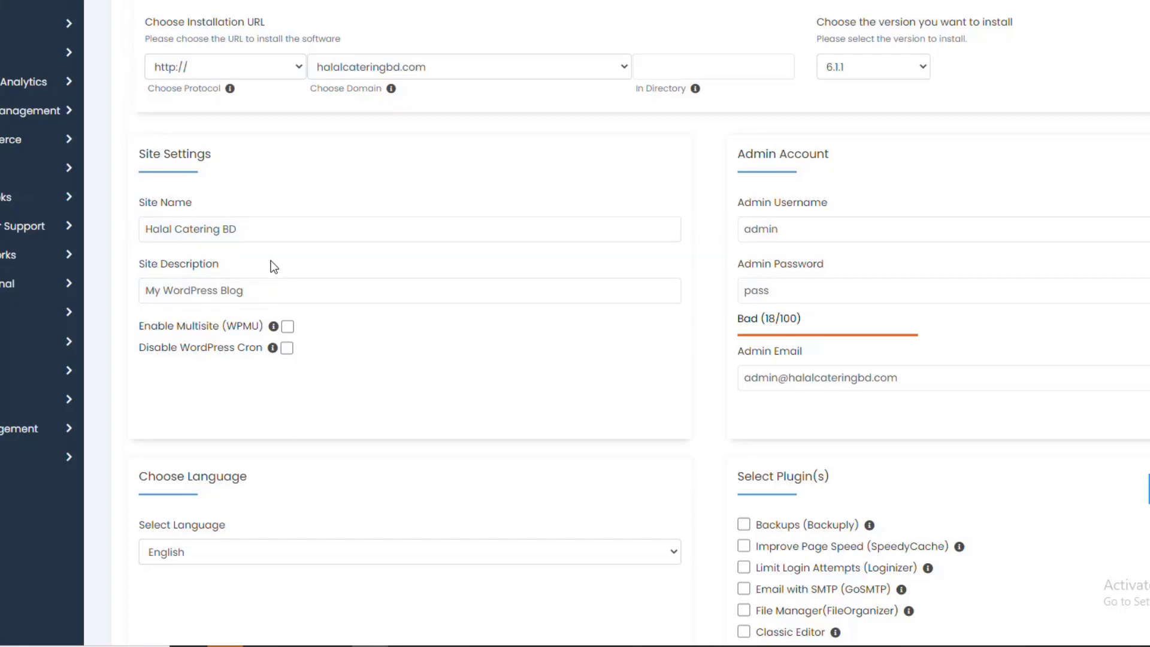
left_click(275, 292)
left_click_drag(274, 292, 136, 290)
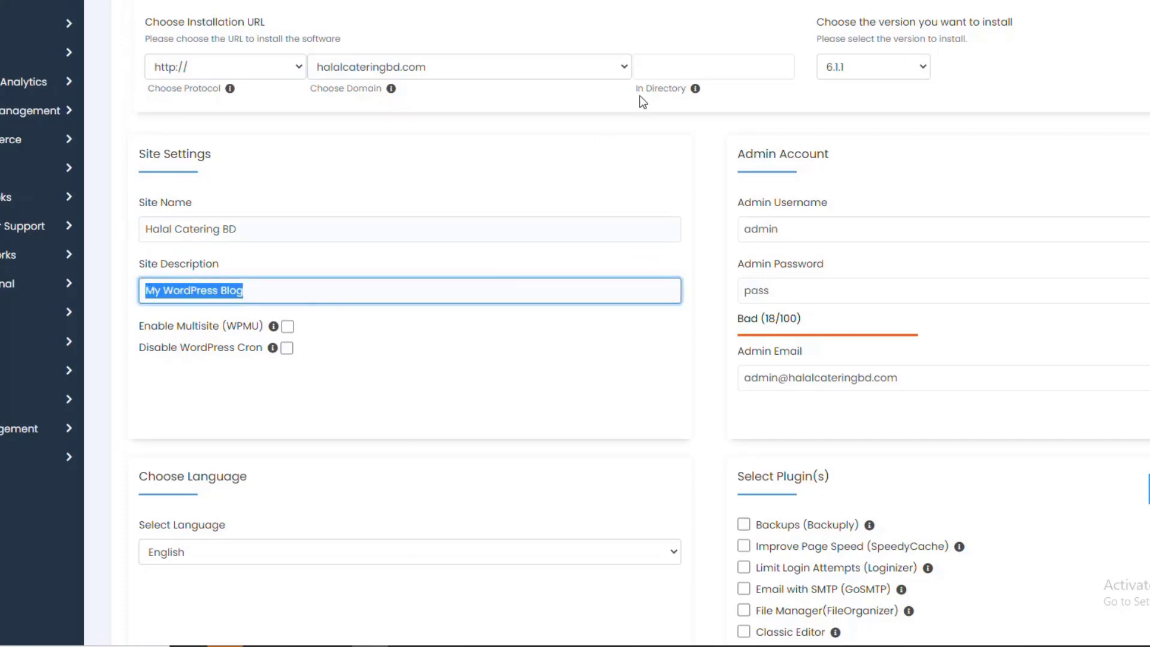
left_click_drag(276, 229, 129, 226)
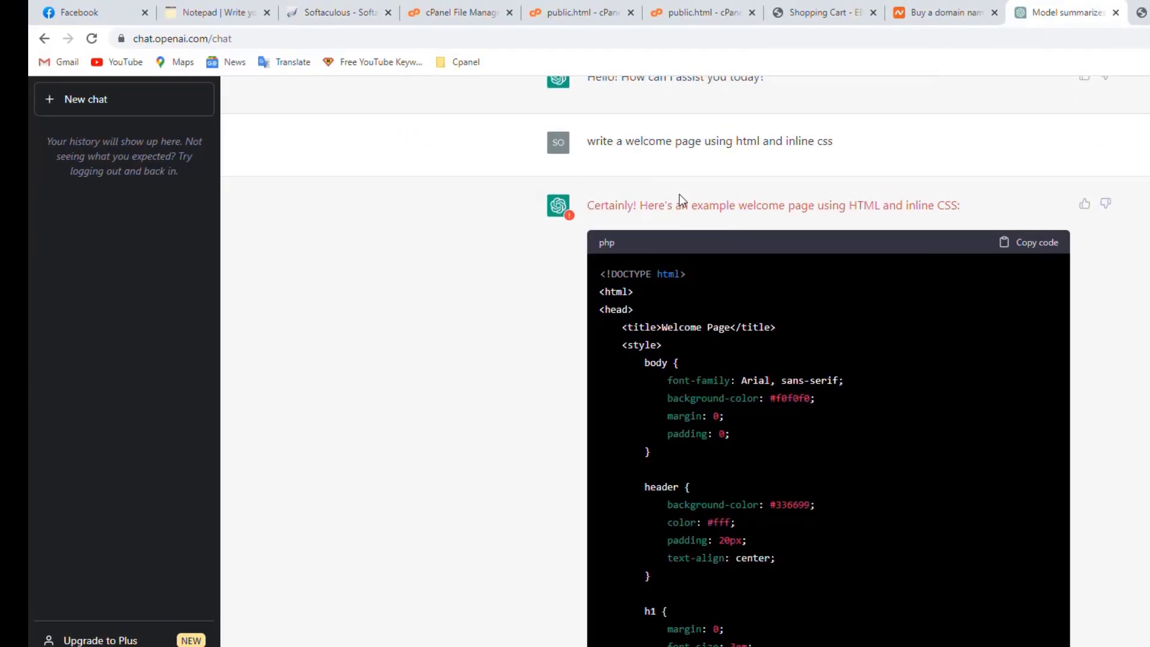
scroll(679, 359, "down", 8)
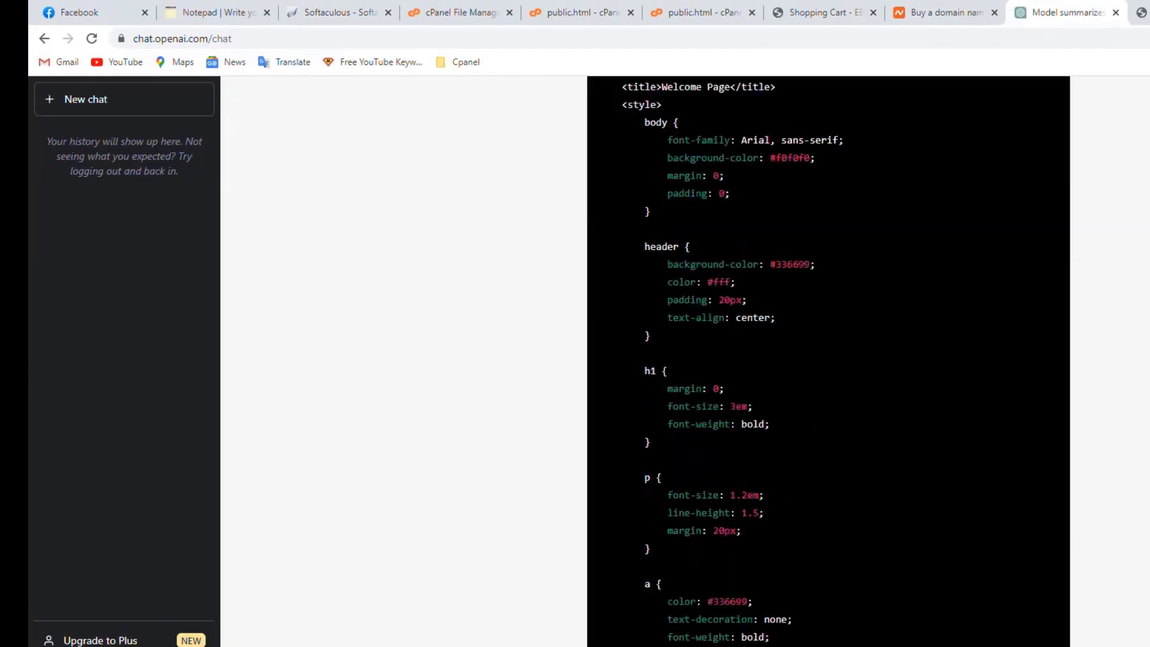
Ask ChatGPT in a new chat to 'write short description about Halal Catering BD'
scroll(832, 639, "down", 7)
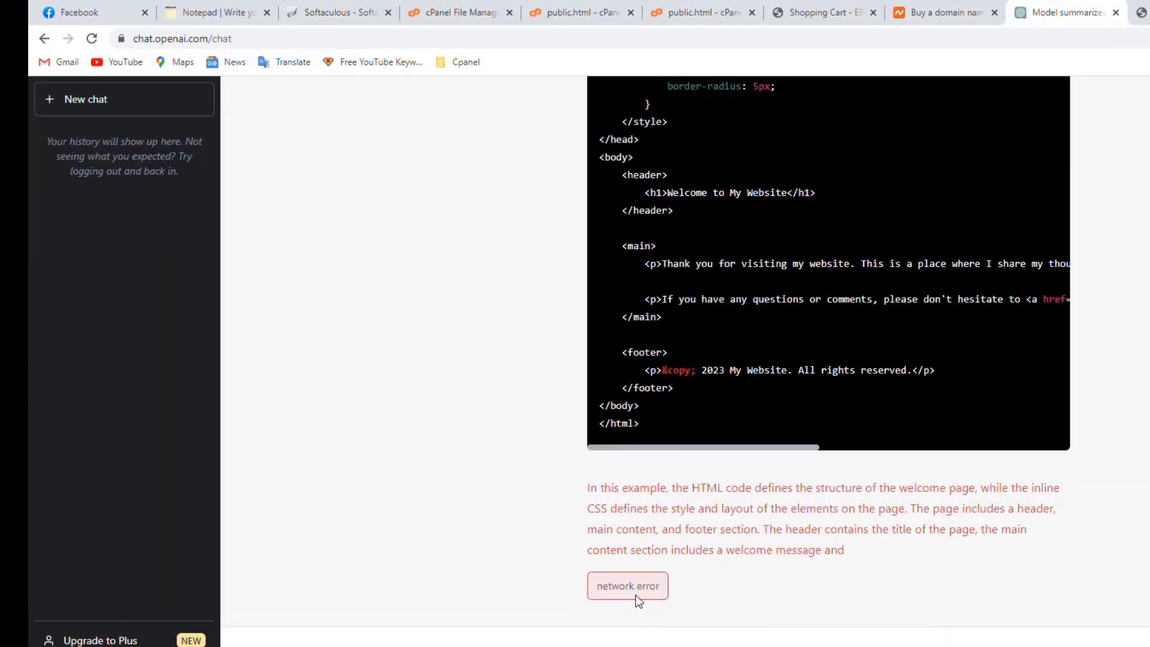
left_click(91, 108)
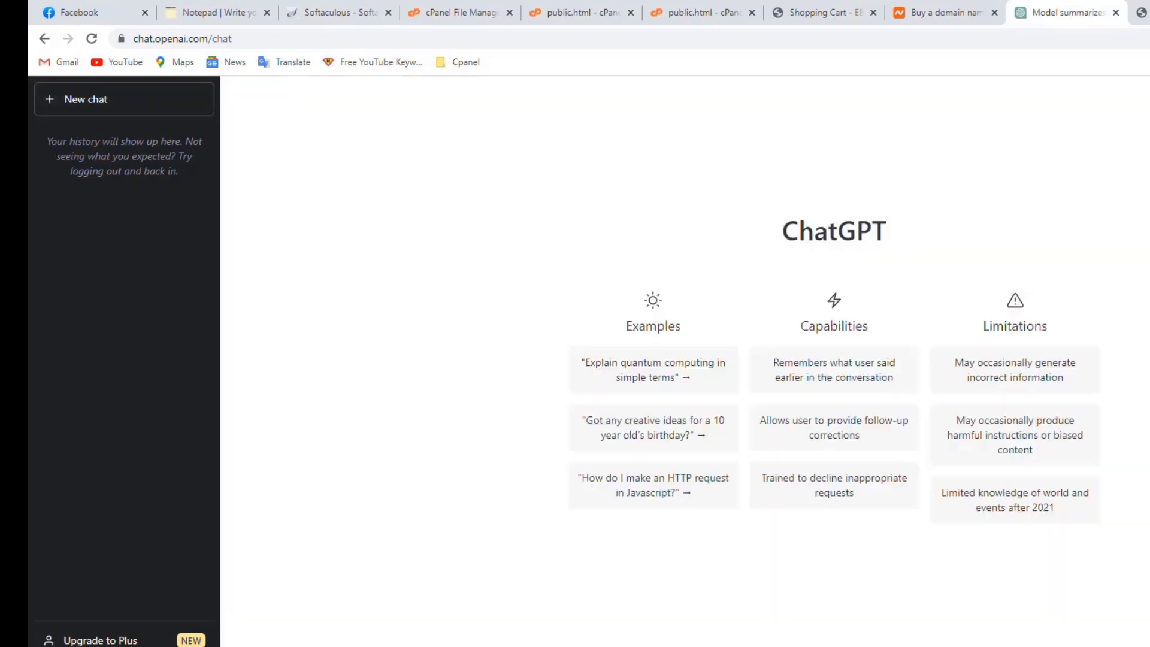
type("write ")
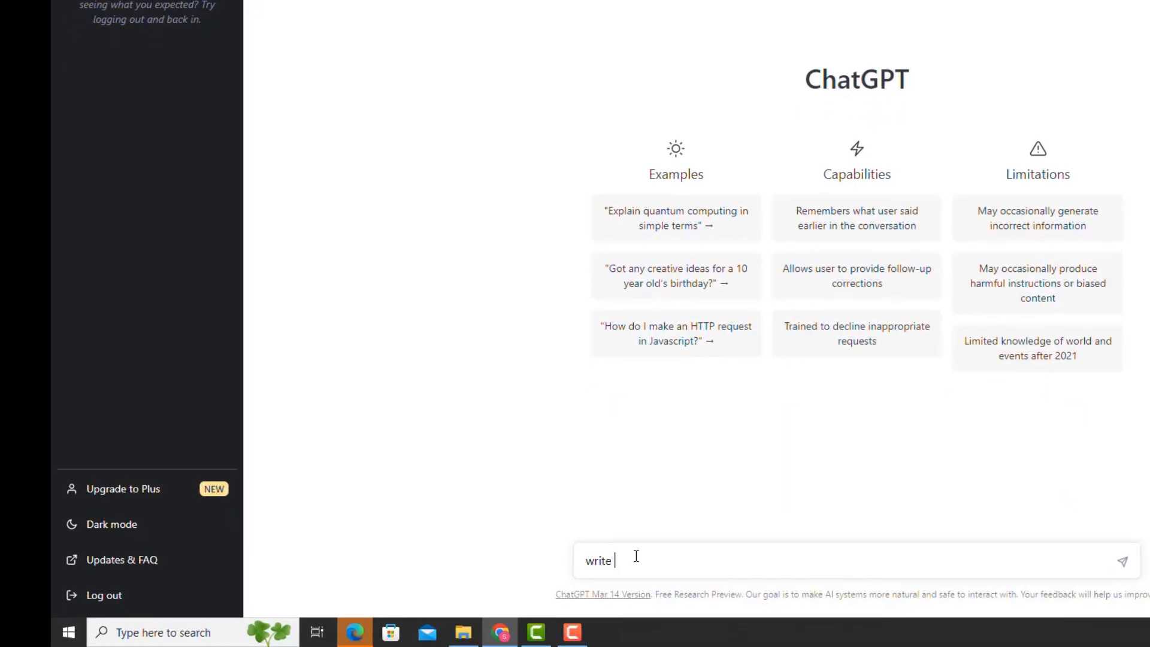
type("short description about Halal Catering BD")
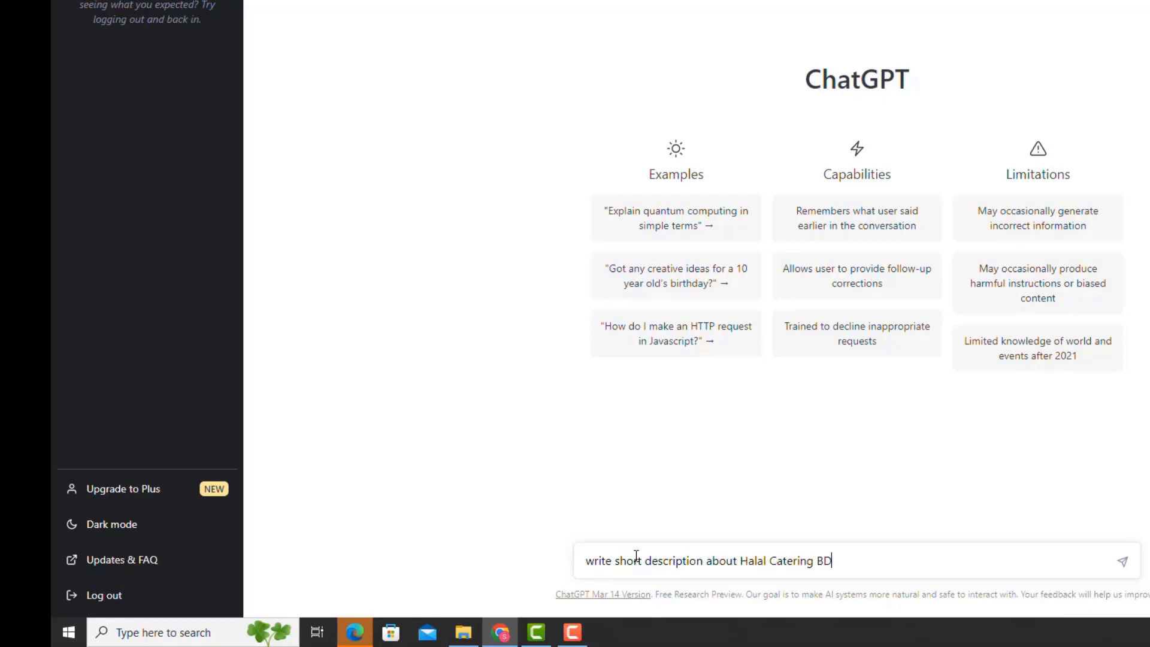
key("Return")
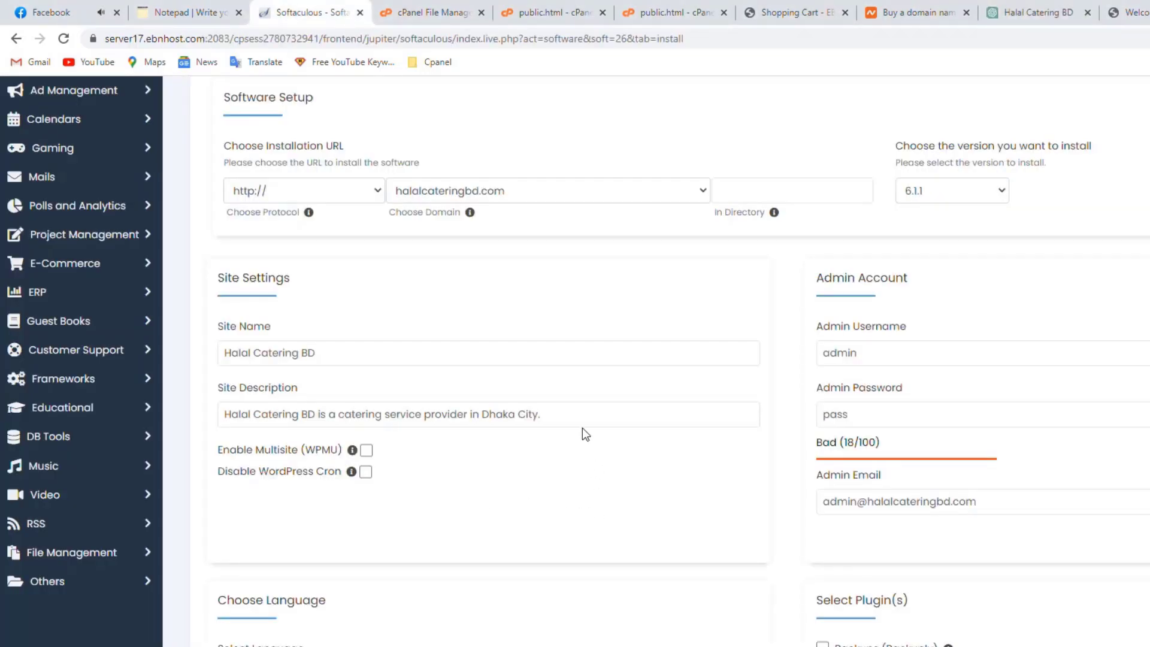
Set the site description to 'Halal Catering BD is a catering service provider in Dhaka City.'
left_click(582, 424)
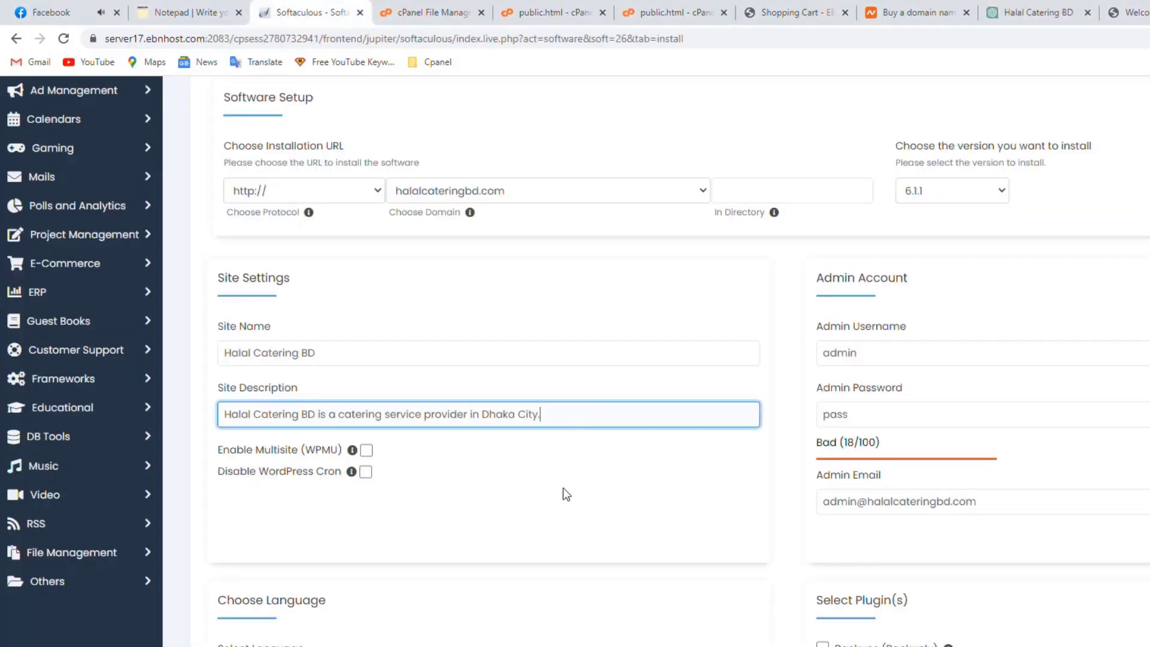
scroll(425, 460, "down", 1)
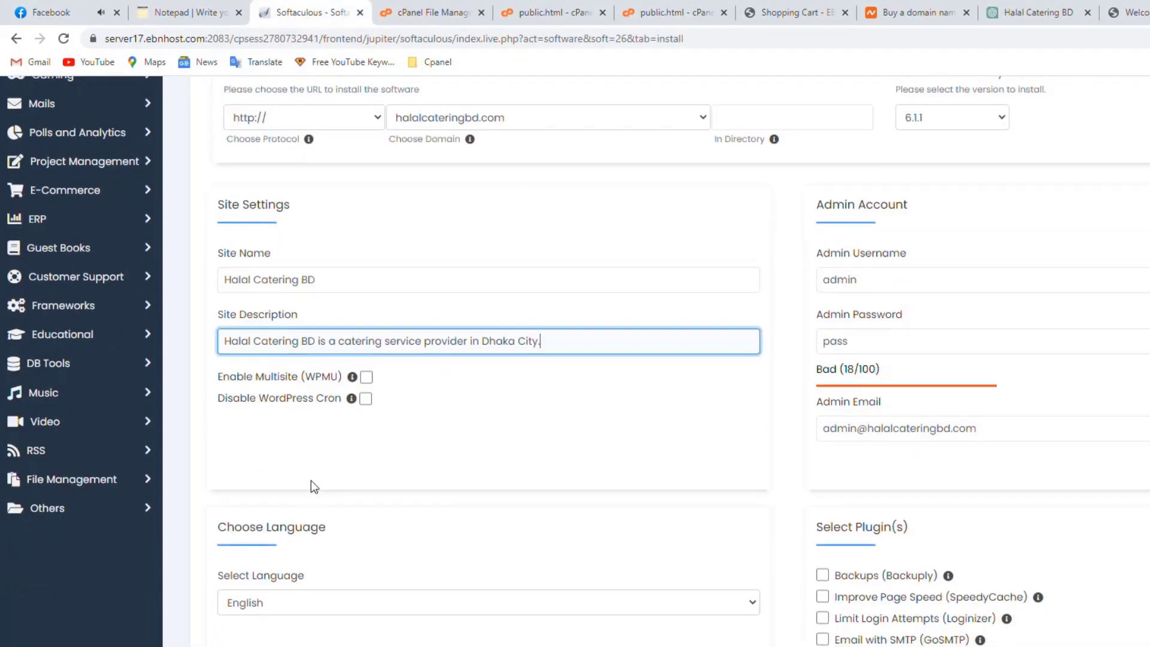
scroll(345, 551, "down", 1)
left_click(390, 569)
scroll(390, 570, "down", 4)
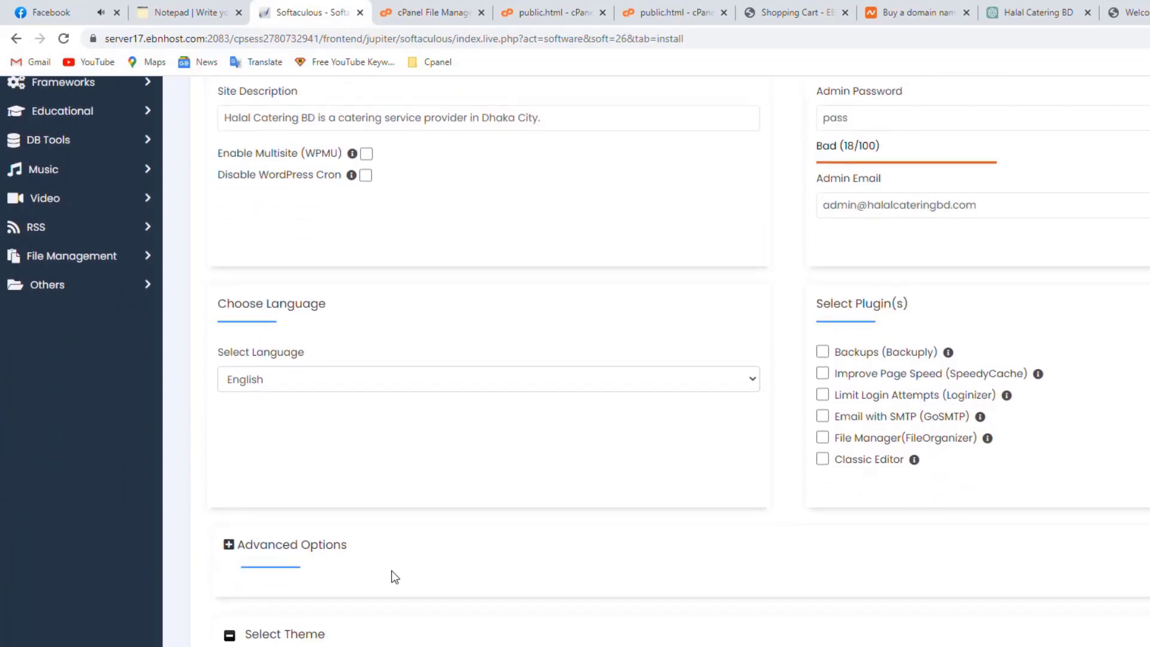
scroll(393, 569, "up", 5)
Change the default admin username to 'hcbd'
scroll(393, 571, "down", 11)
scroll(1102, 548, "up", 7)
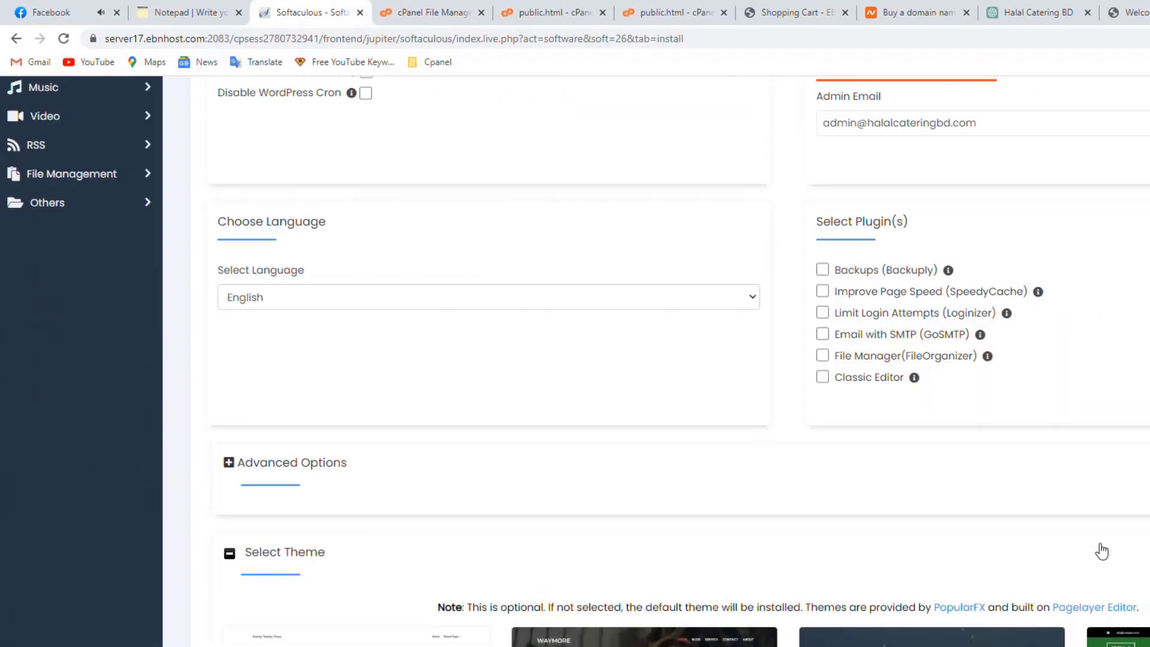
scroll(1060, 500, "up", 7)
scroll(936, 563, "up", 3)
scroll(935, 563, "down", 3)
left_click_drag(896, 419, 794, 415)
key("BackSpace")
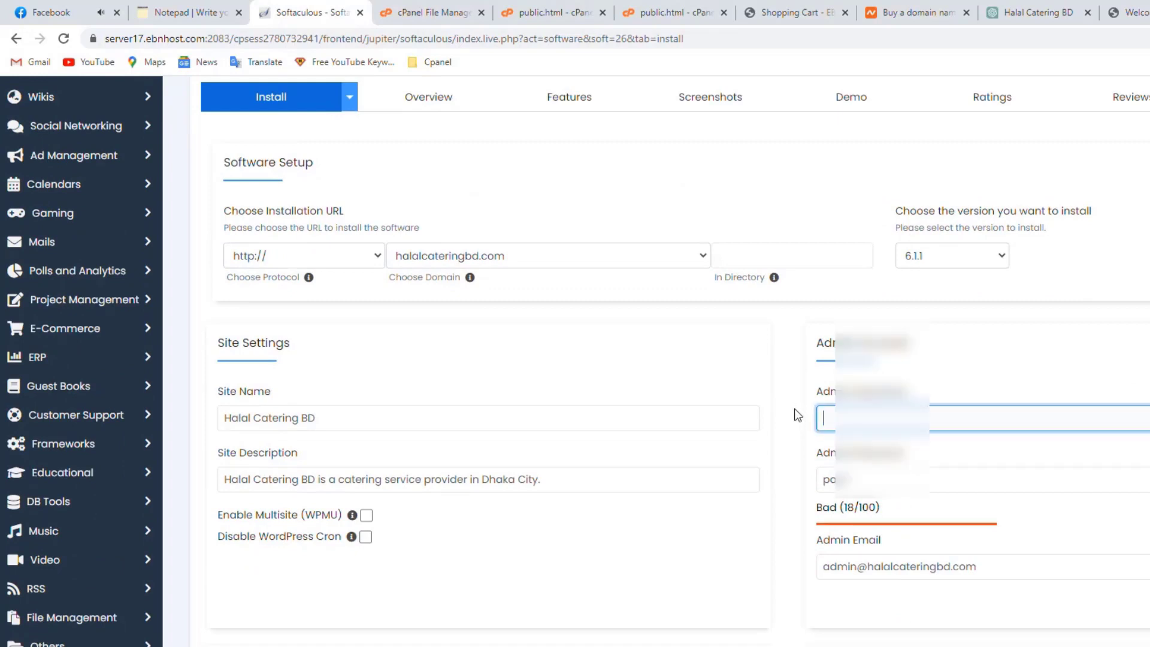
type("haladmining")
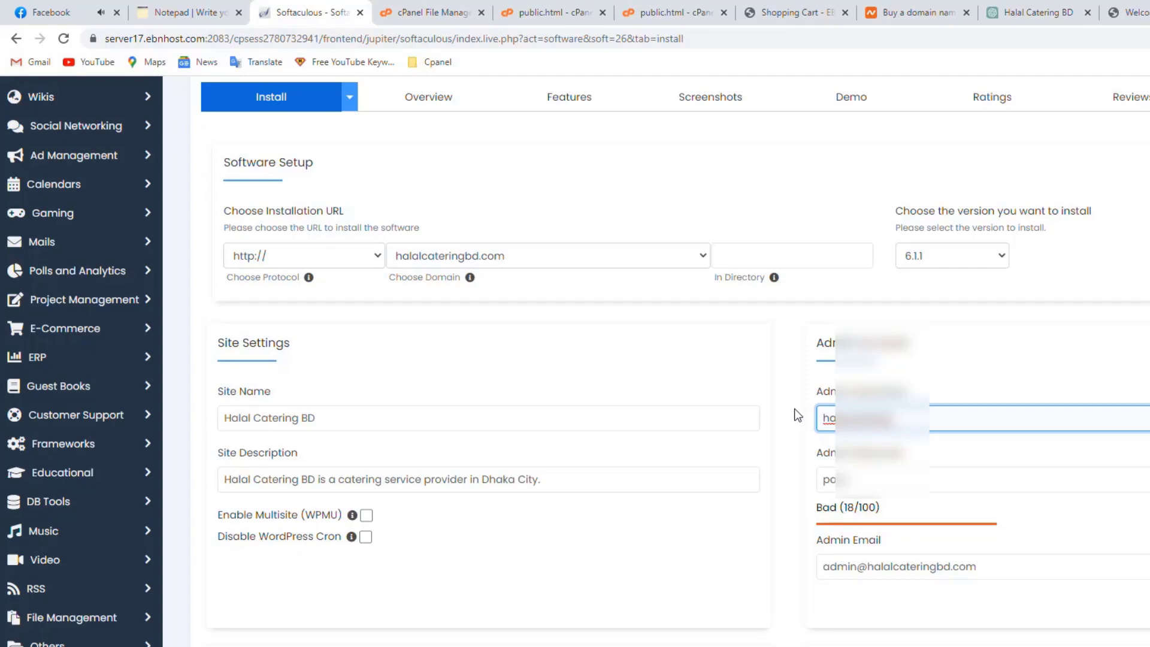
key("BackSpace")
key("BackSpace")
key("BackSpace")
key("BackSpace")
key("BackSpace")
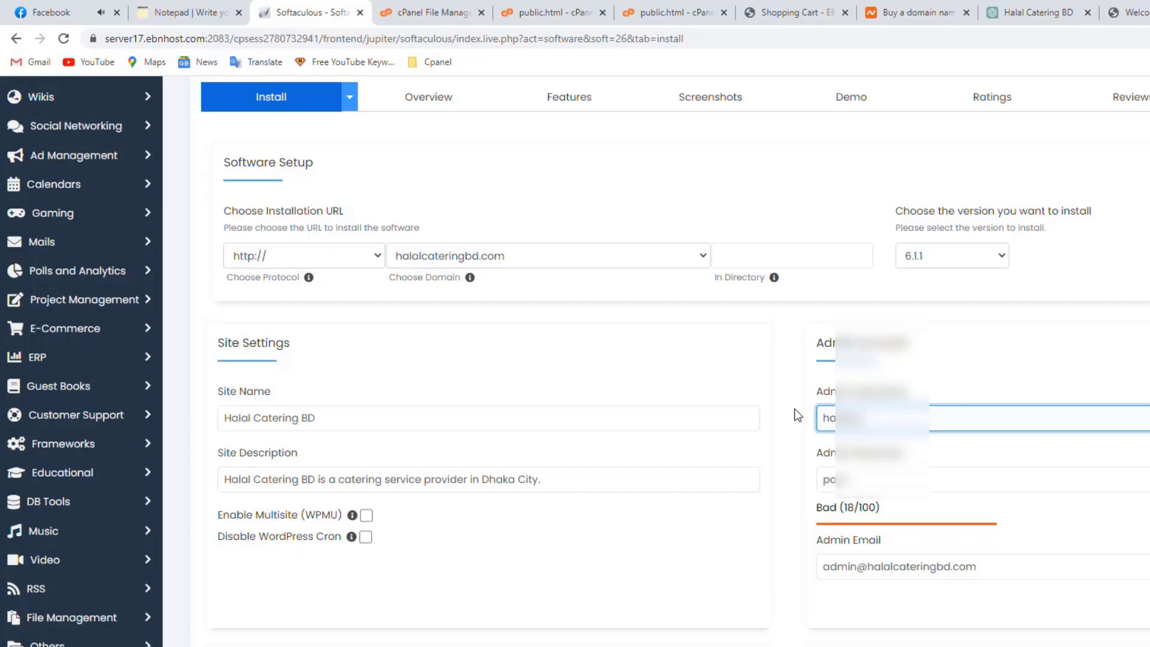
left_click_drag(866, 419, 828, 414)
type("hcbd")
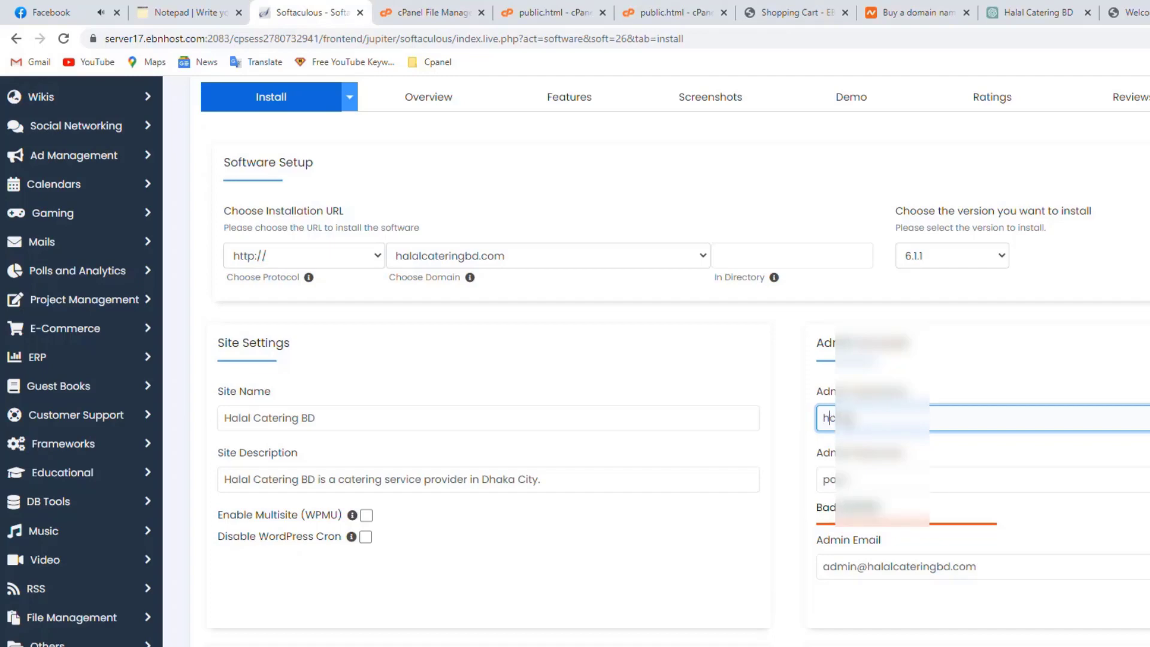
Replace the default admin password with a new password rated Strong
left_click_drag(901, 479, 830, 479)
key("BackSpace")
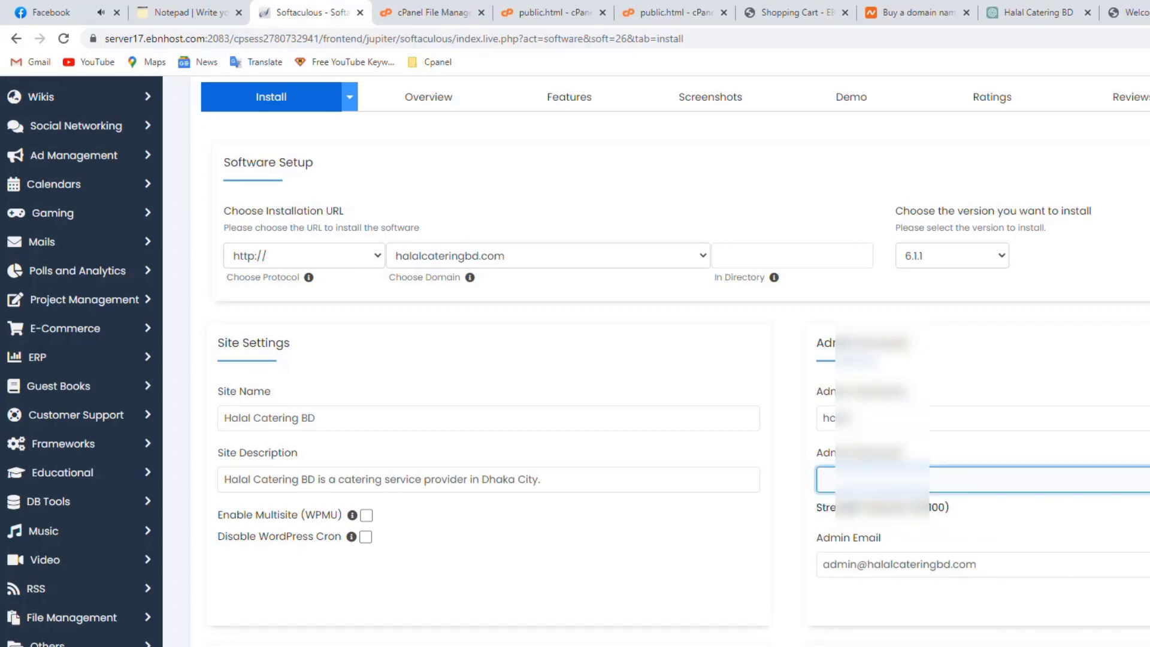
type("••")
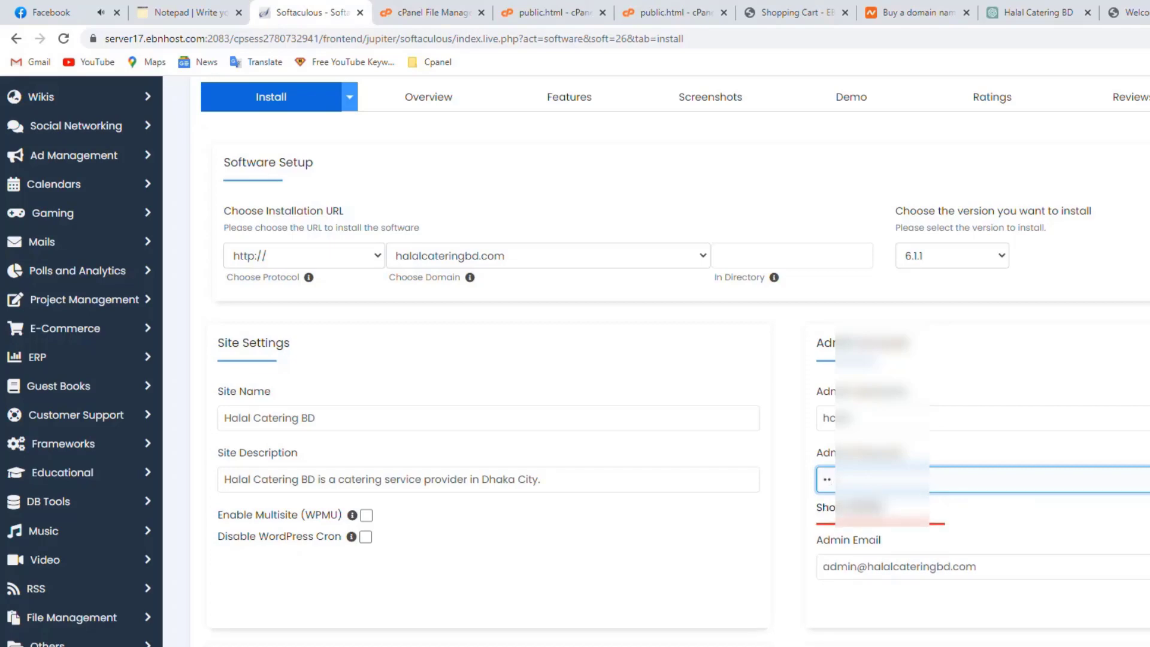
key("BackSpace")
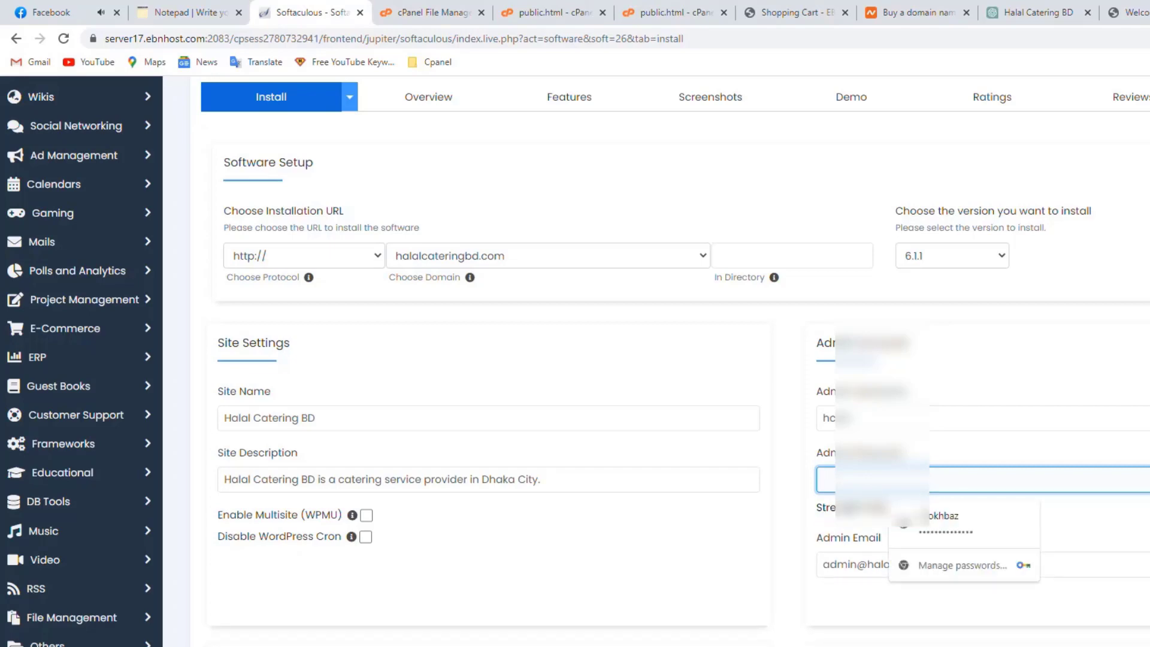
type("••")
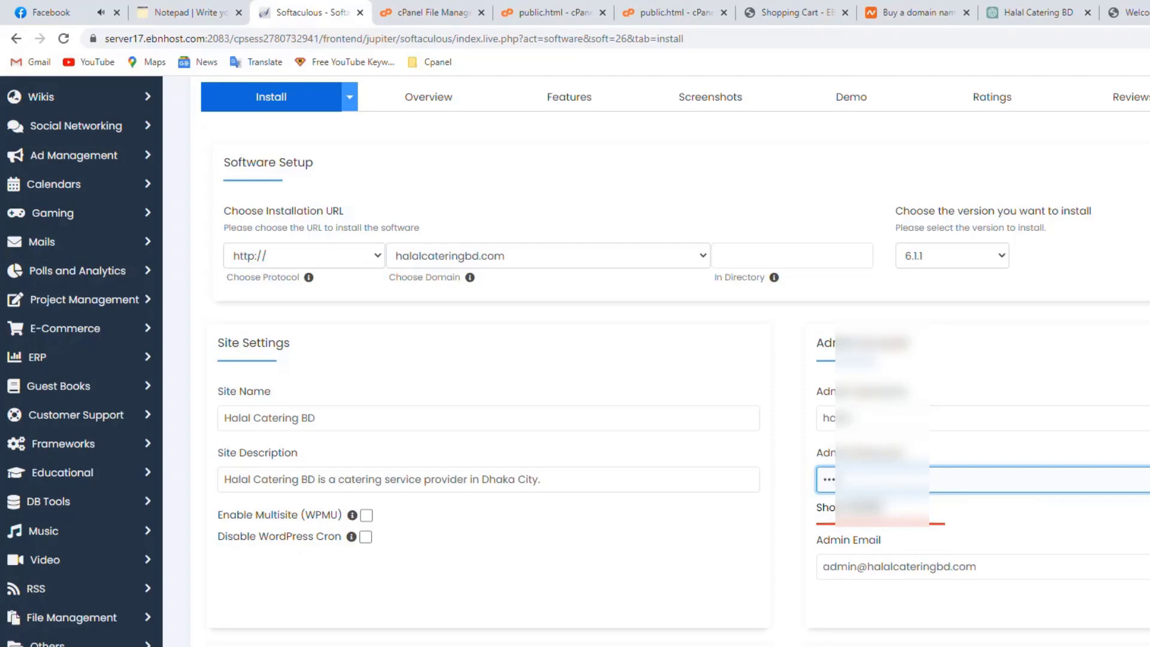
type("•••")
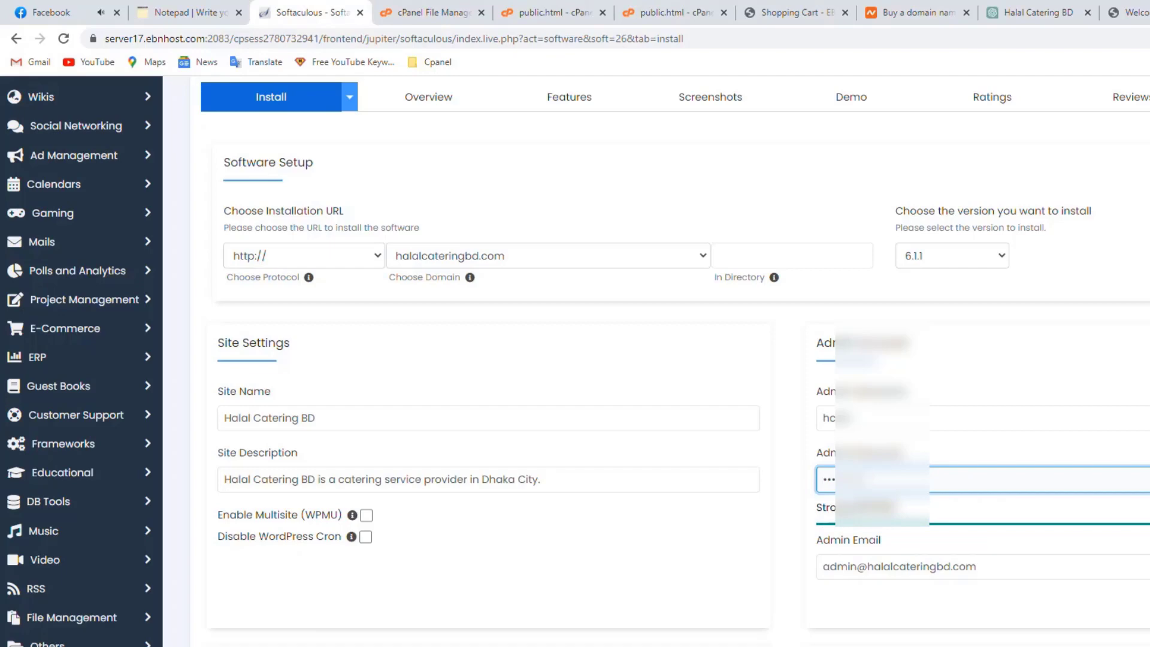
key("Tab")
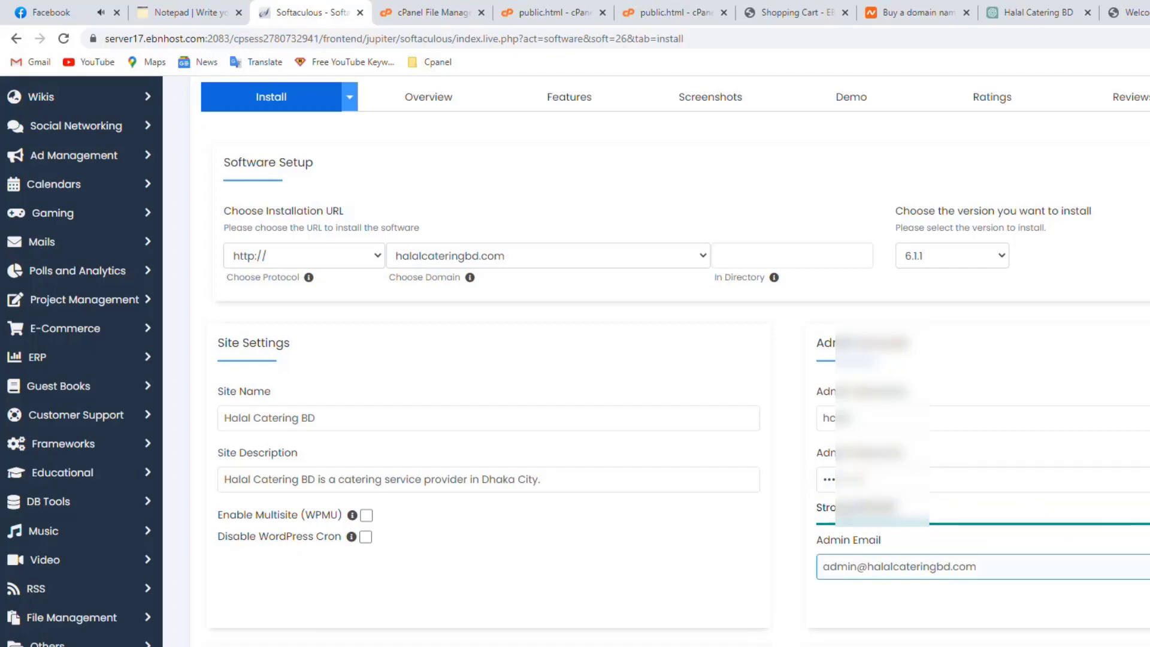
scroll(944, 532, "down", 1)
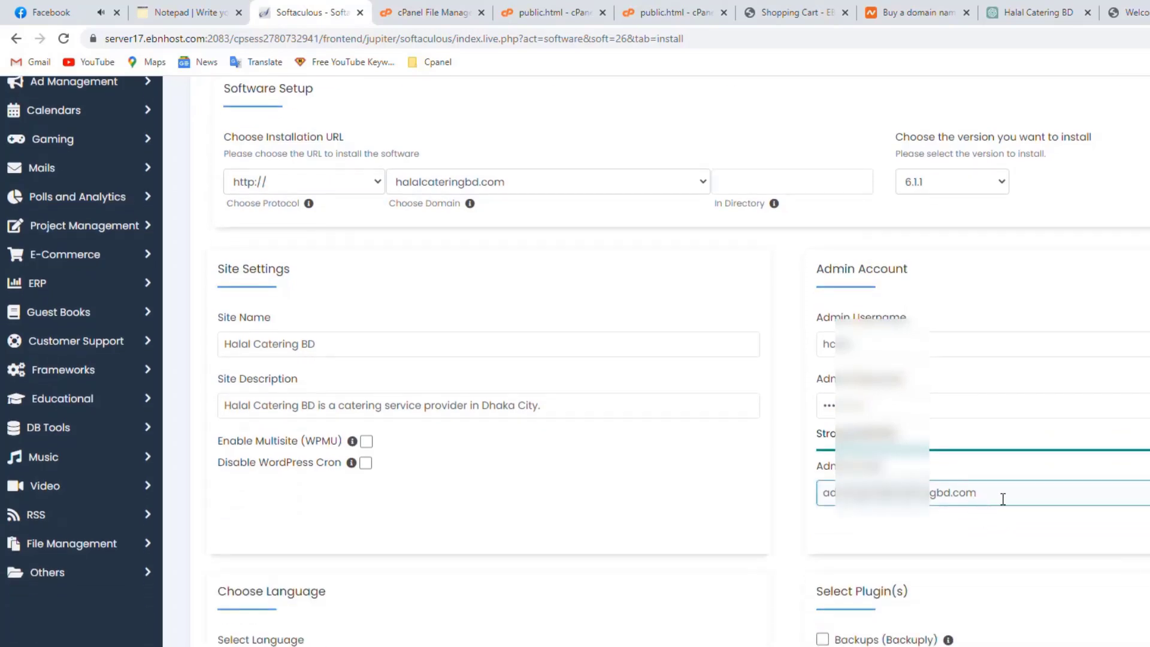
left_click_drag(999, 504, 803, 498)
key("BackSpace")
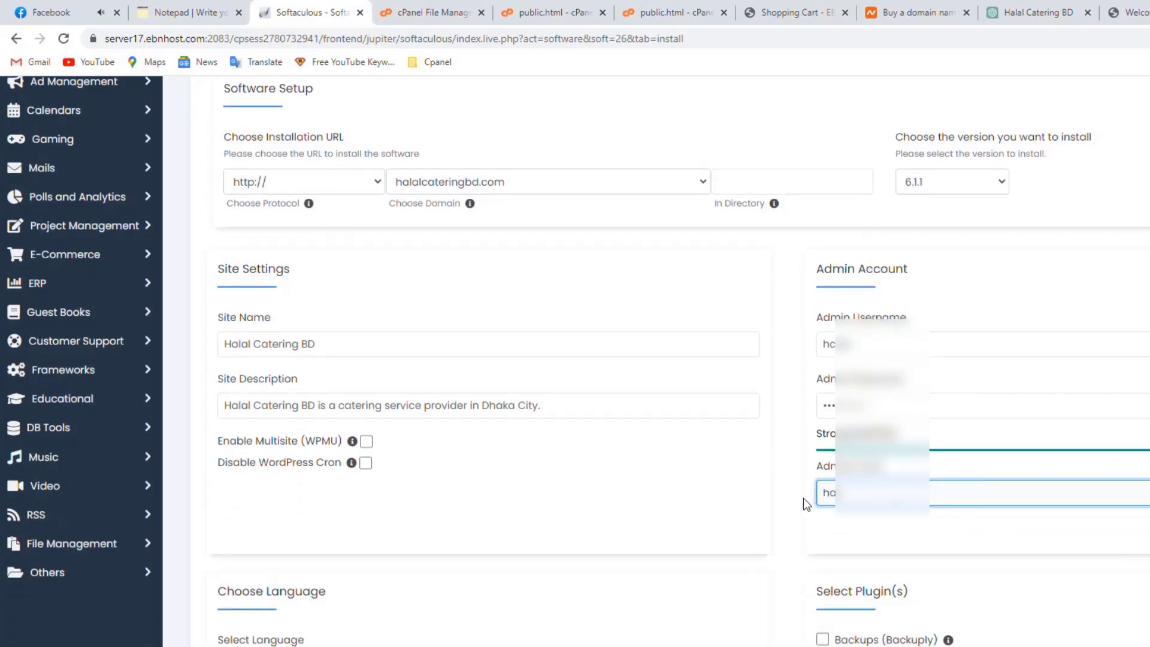
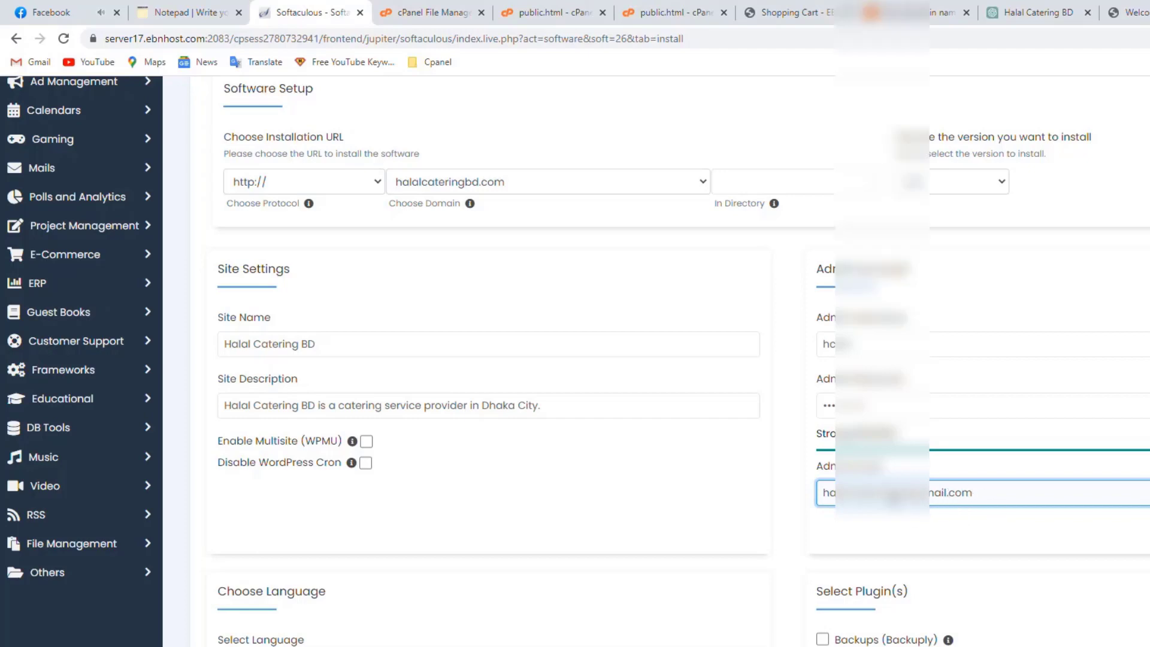
scroll(575, 359, "down", 5)
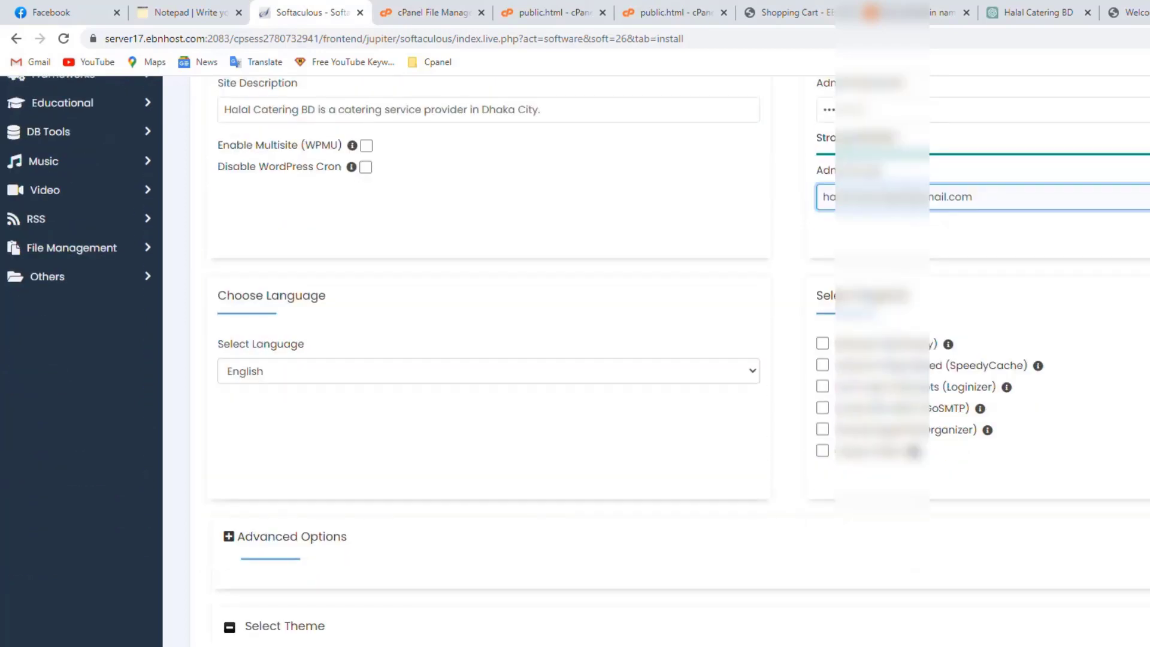
scroll(929, 515, "down", 8)
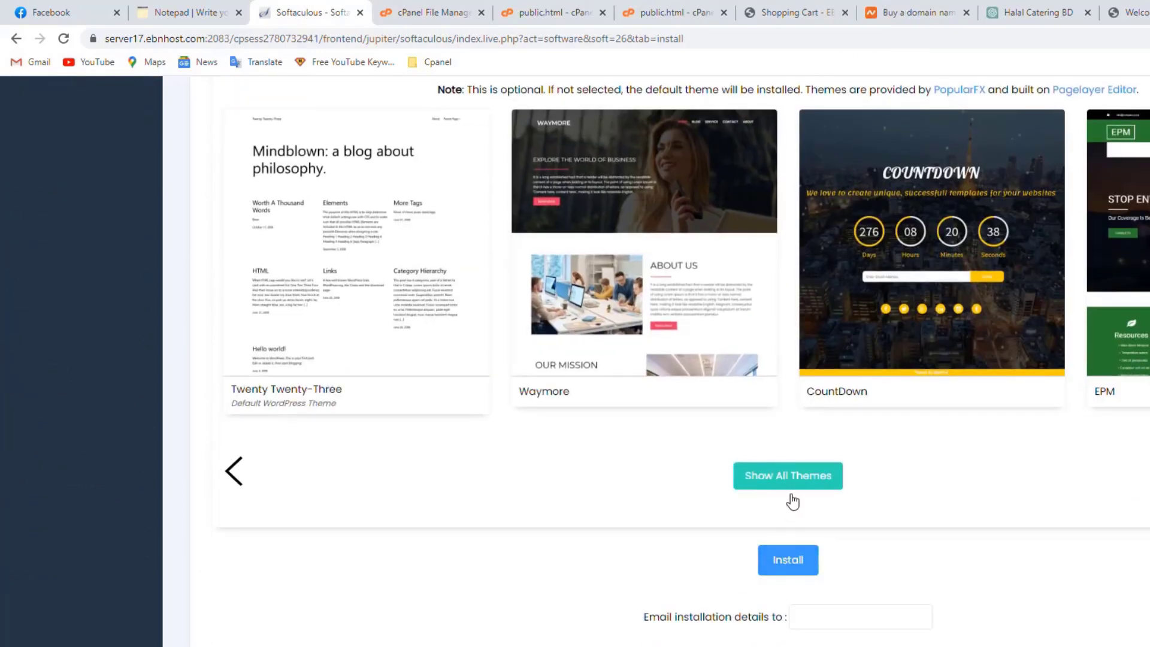
Run the Softaculous WordPress install for halalcateringbd.com, dismissing the save-password prompt
left_click(795, 564)
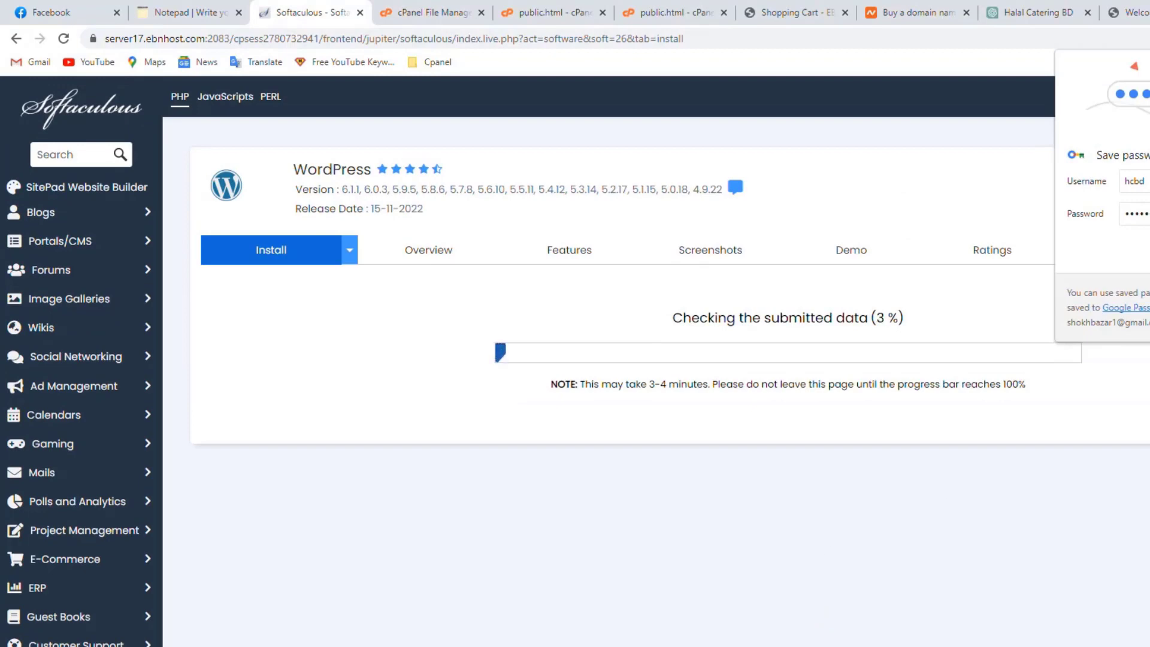
key("Escape")
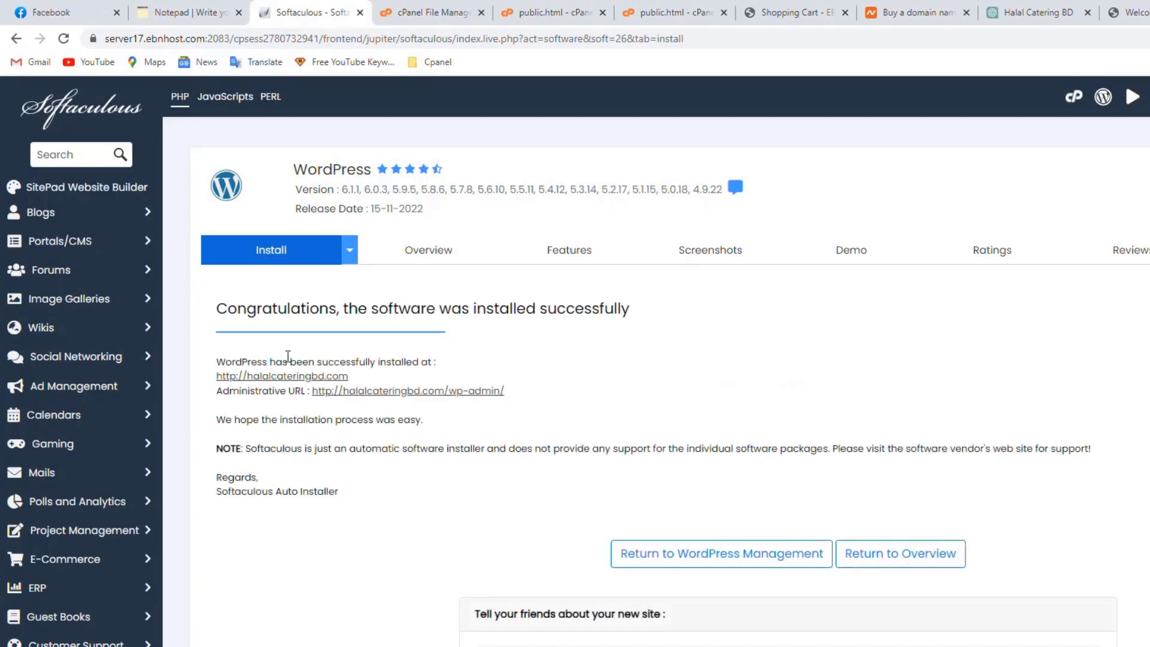
Open the new halalcateringbd.com site in a new tab and look over its front page
left_click(335, 390)
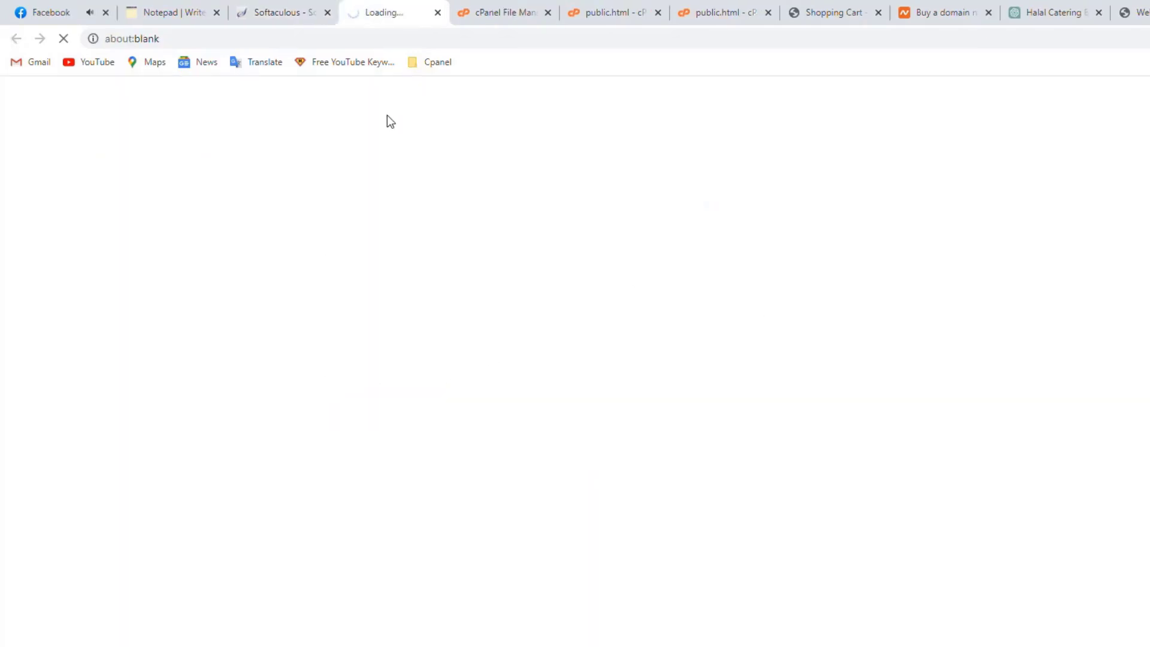
scroll(415, 329, "down", 3)
scroll(413, 324, "up", 3)
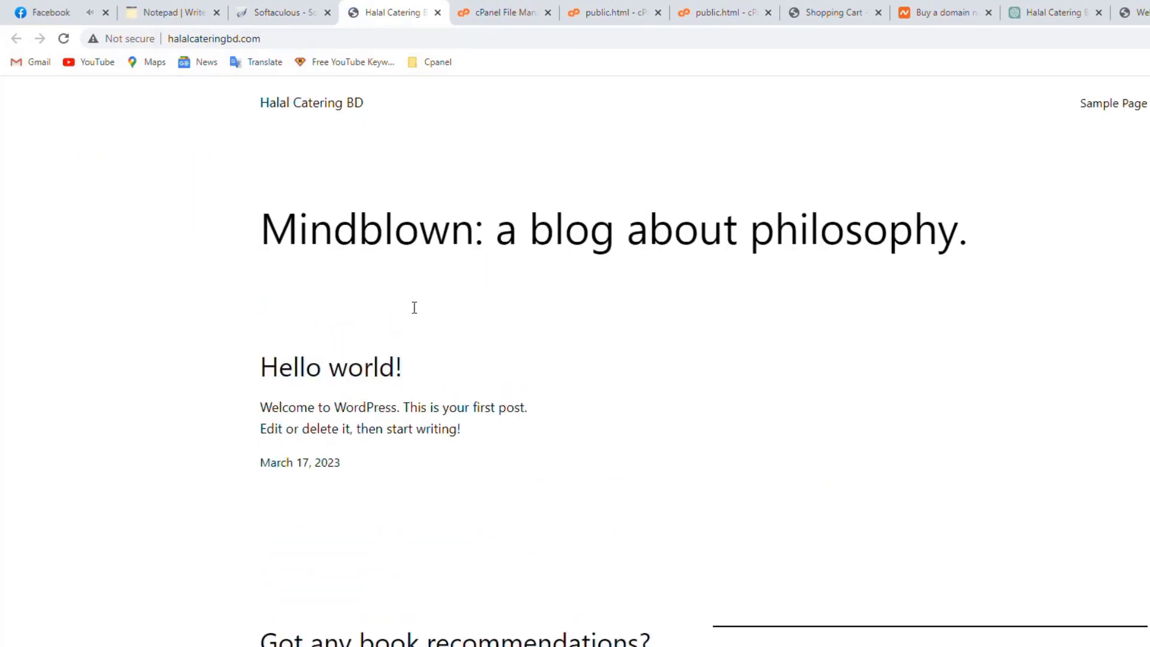
scroll(414, 307, "down", 2)
Open the admin area from the success page, close that tab, and return to the front page
left_click(282, 12)
left_click(388, 393)
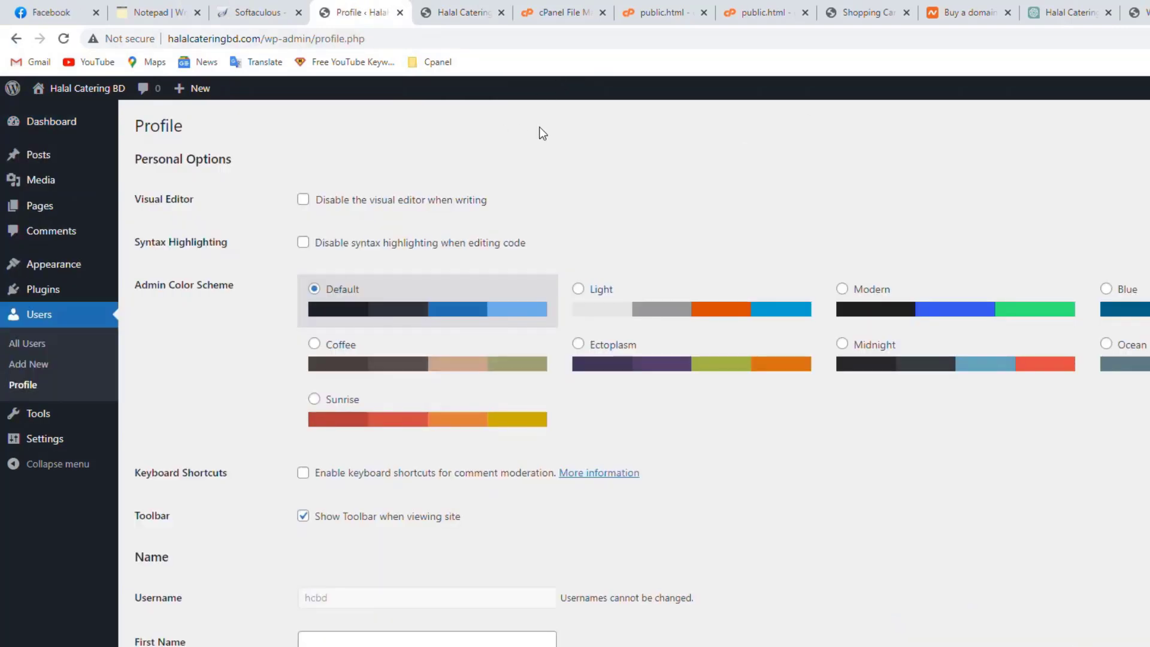
left_click(400, 12)
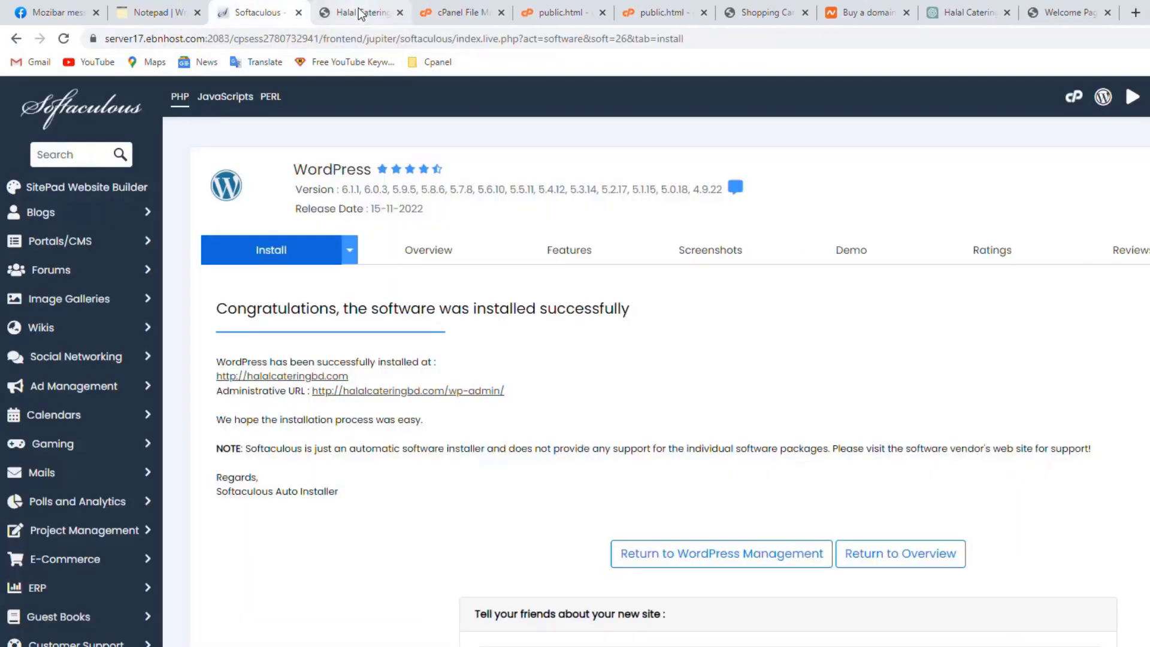
left_click(398, 13)
scroll(321, 115, "up", 2)
scroll(442, 228, "down", 2)
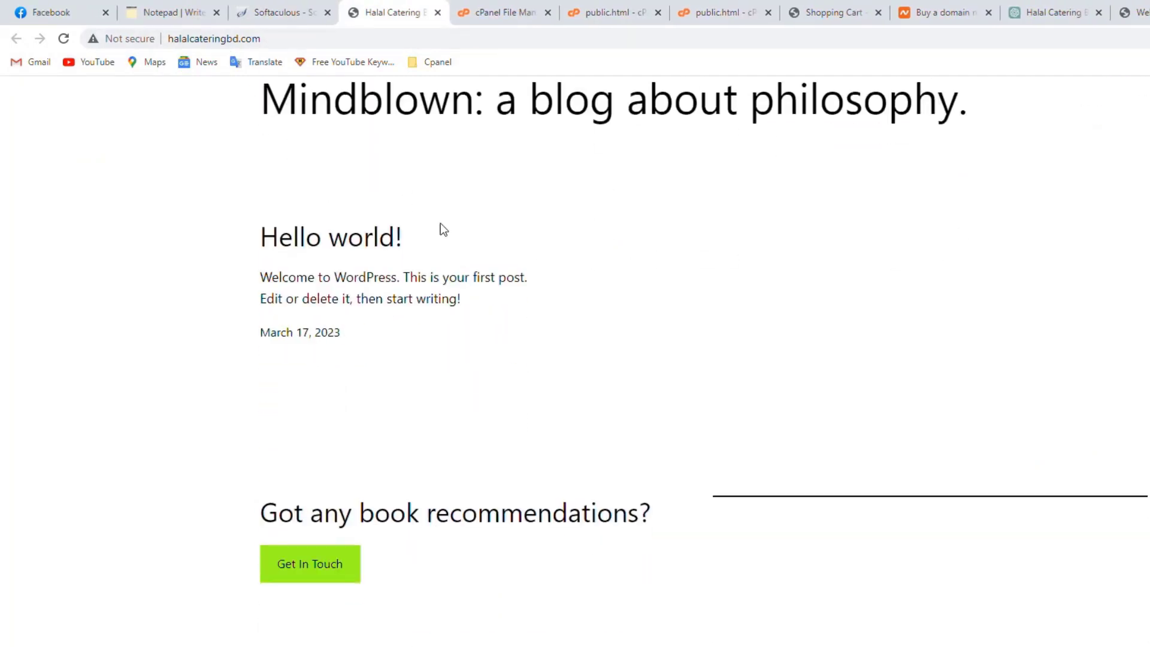
scroll(450, 247, "up", 2)
left_click(330, 39)
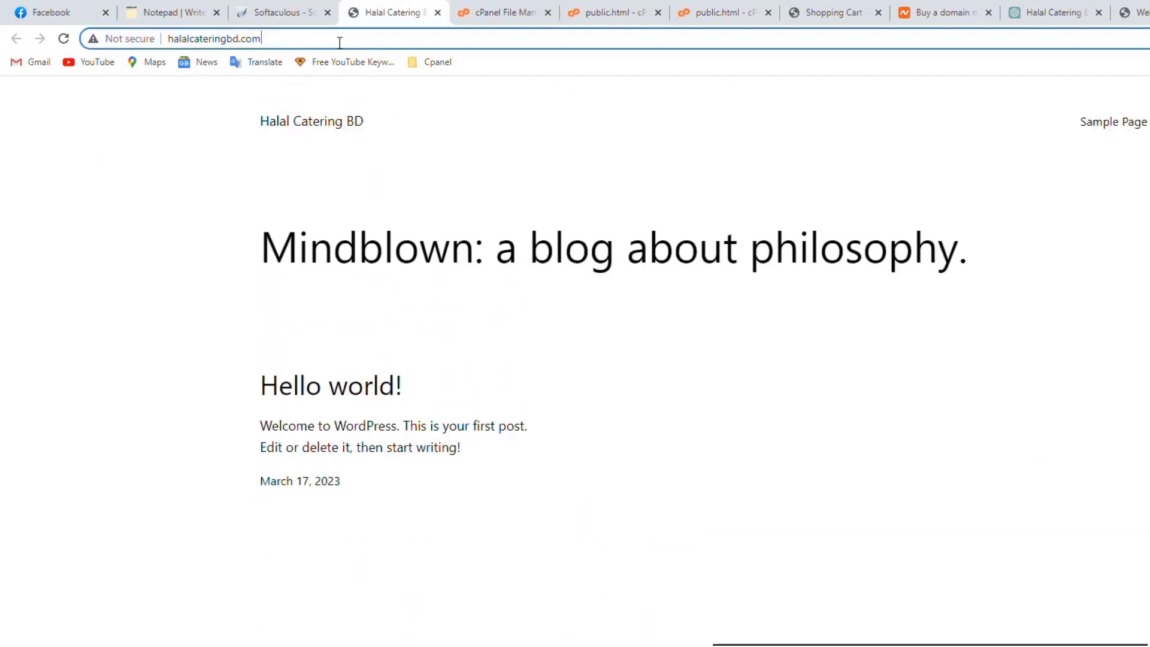
Load halalcateringbd.com/wp-admin and log out through the Howdy menu
type("/")
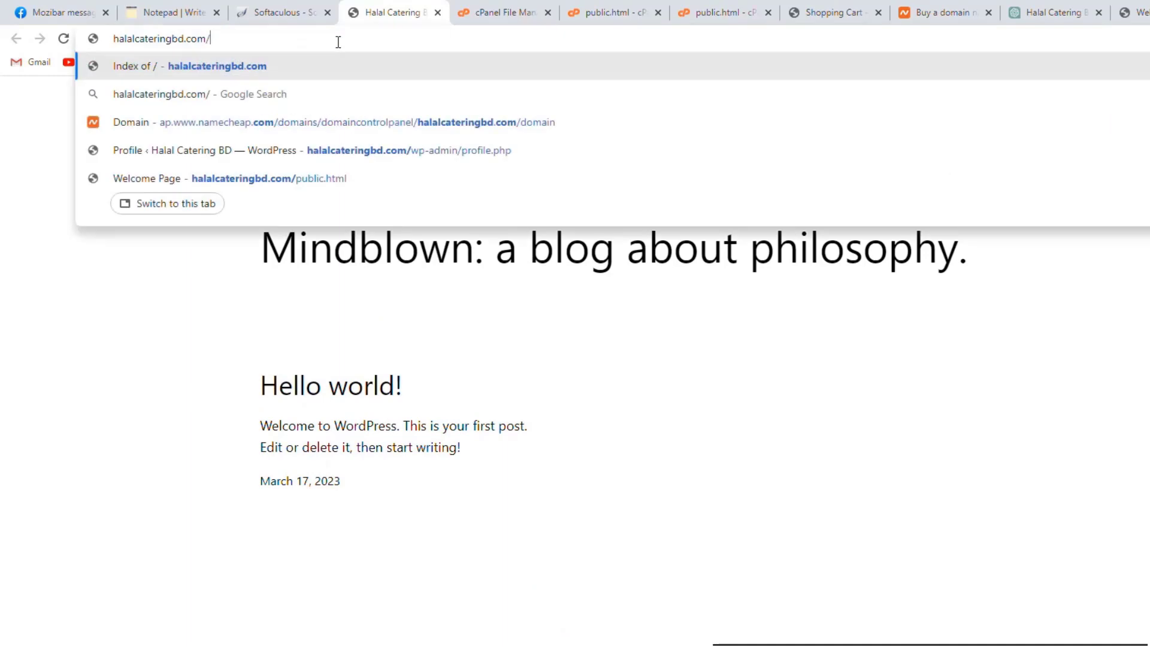
type("w")
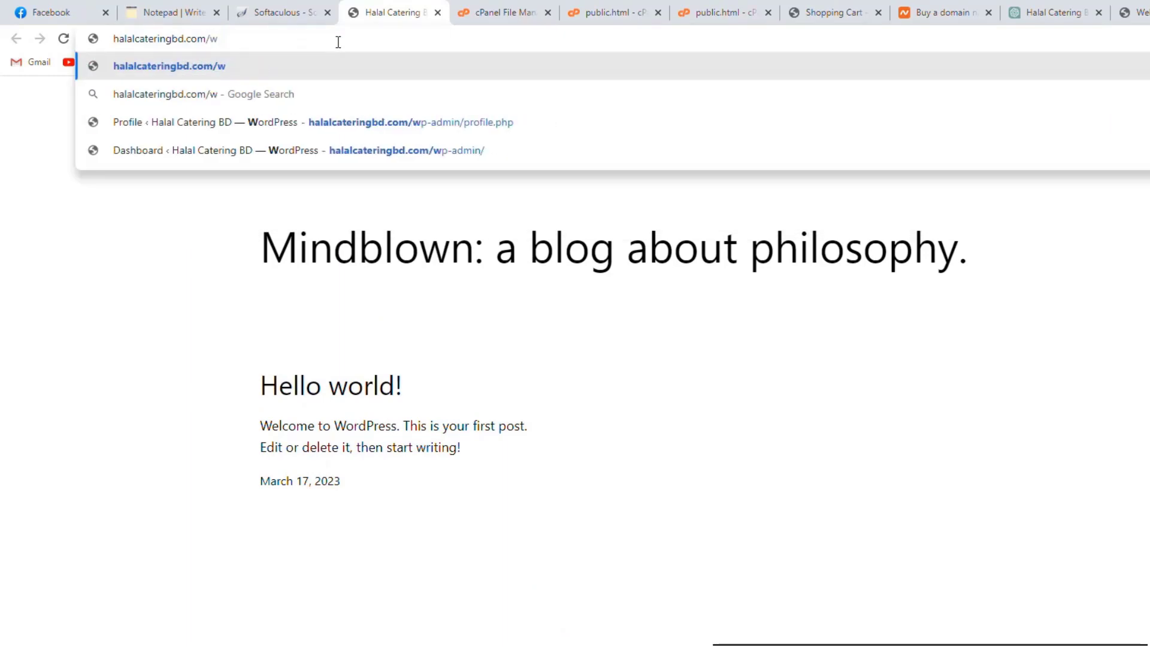
type("p-admin")
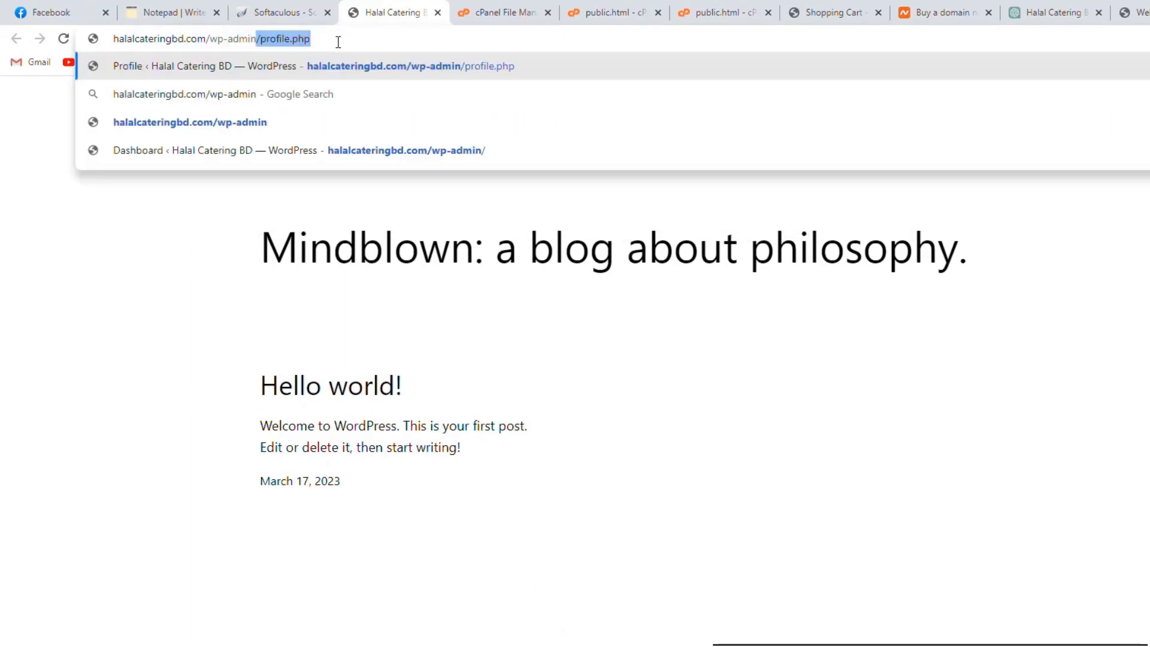
key("Return")
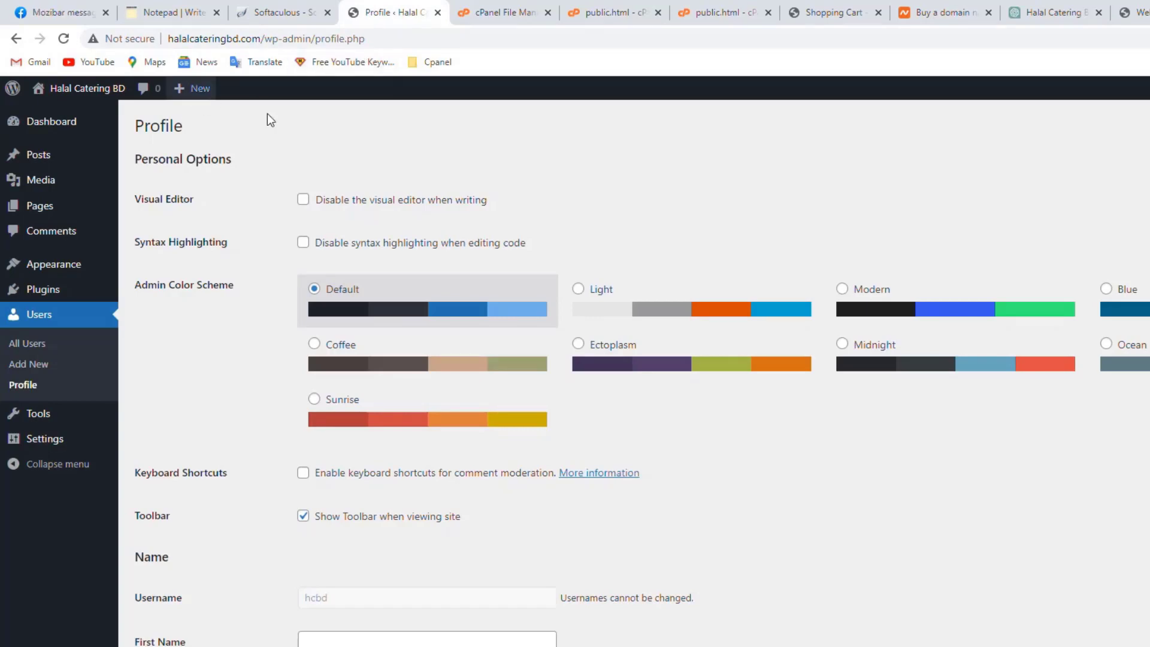
mouse_move(1085, 78)
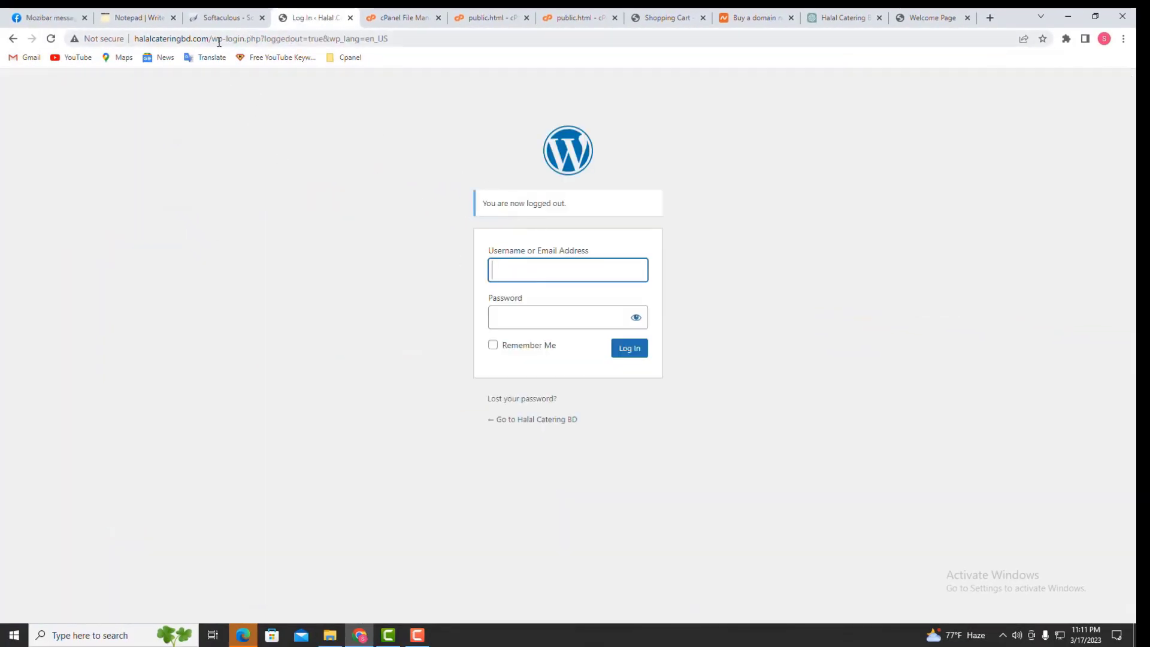
Change the login page address back to /wp-admin and load it
left_click_drag(211, 39, 388, 38)
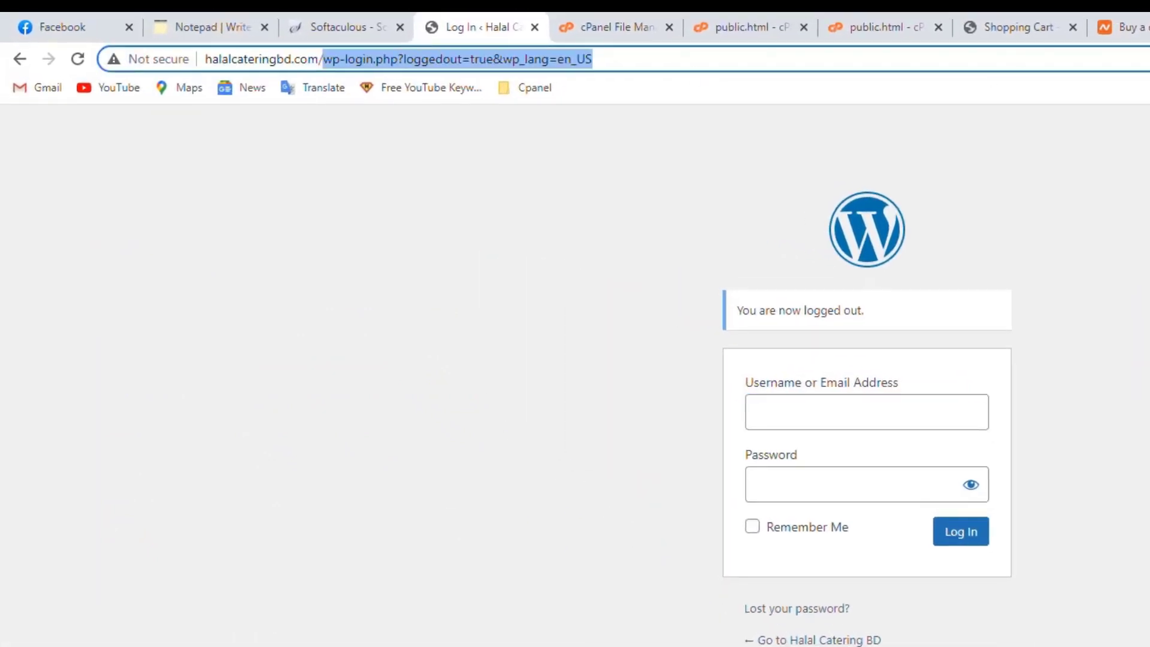
key("BackSpace")
type("-a")
key("BackSpace")
key("BackSpace")
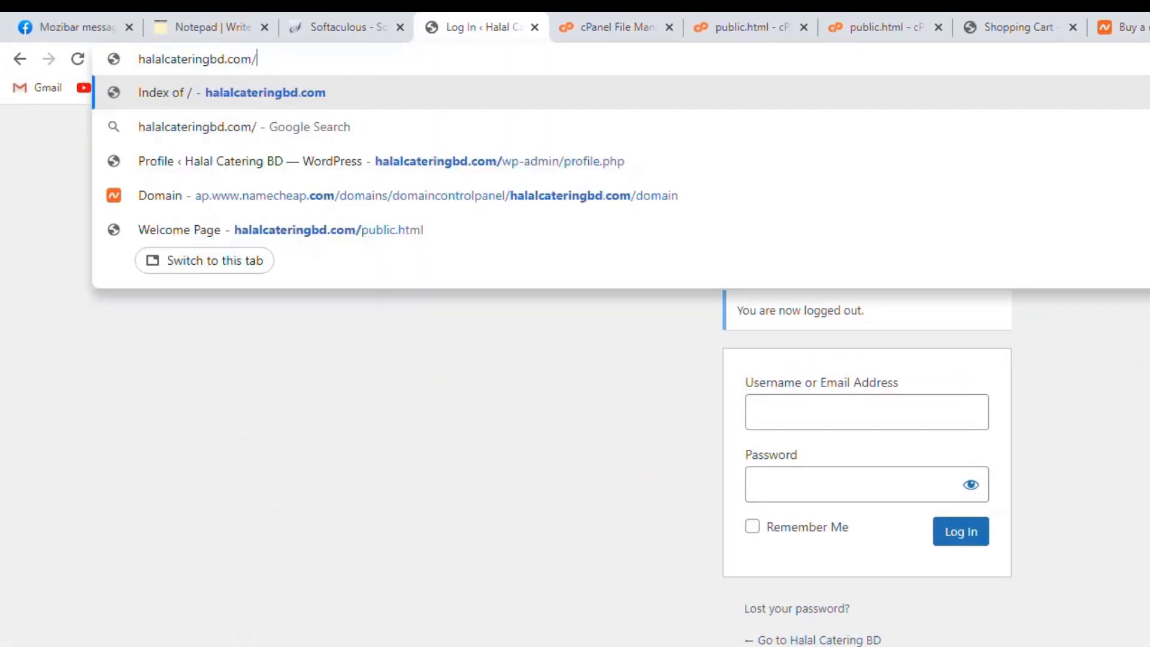
type("w")
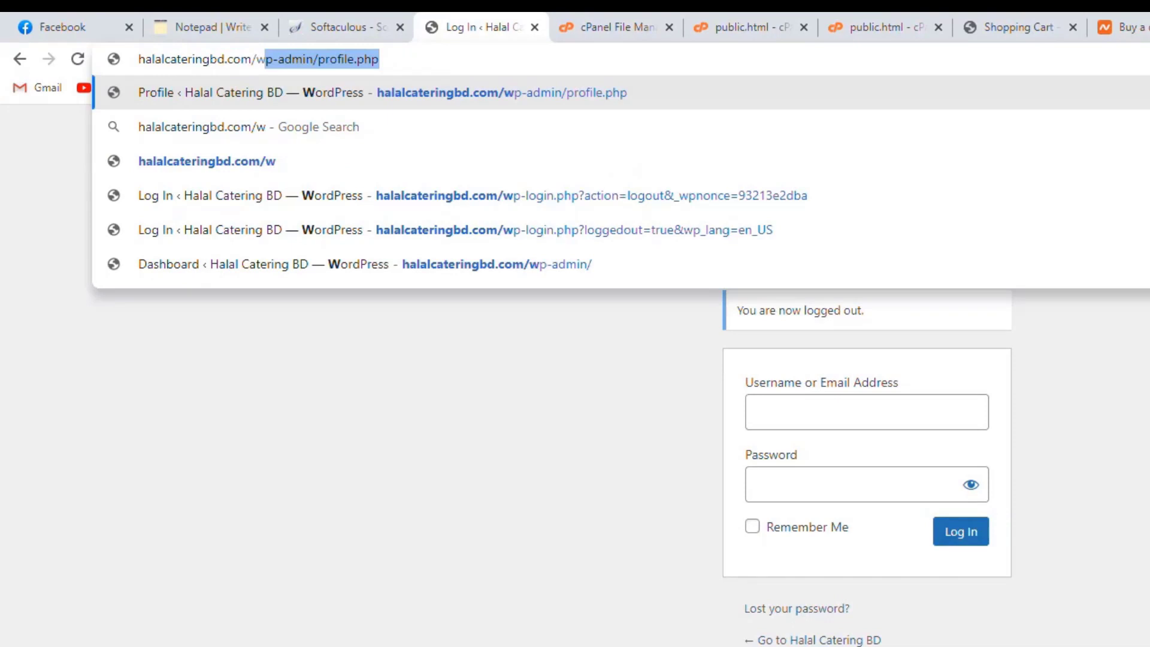
type("p-admin")
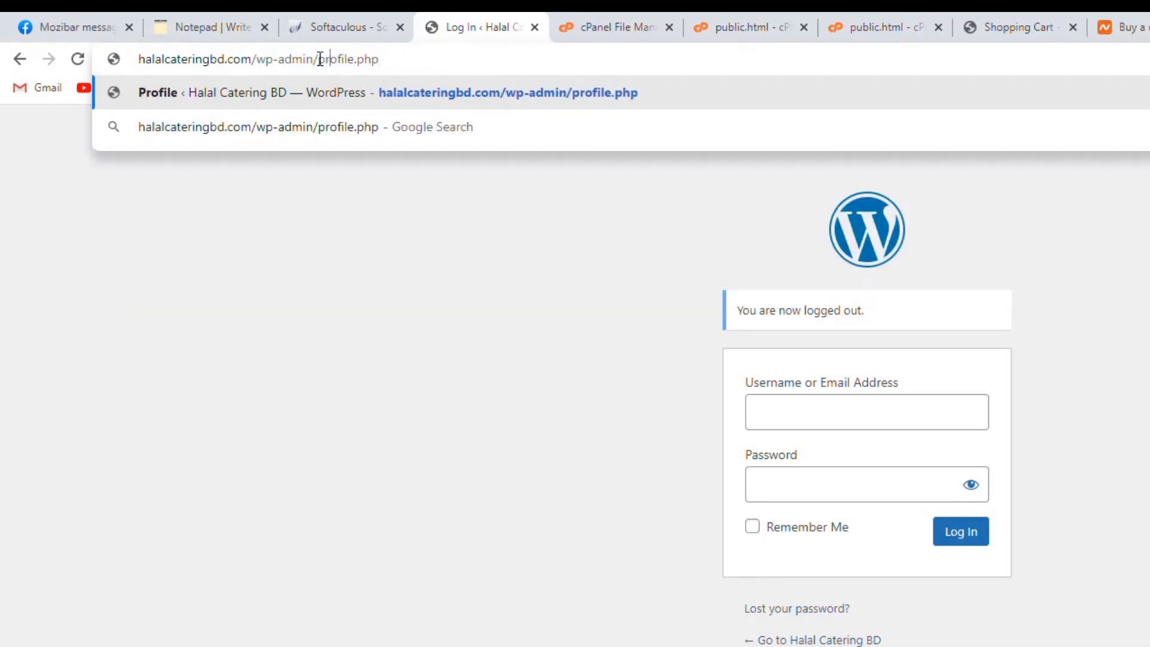
key("BackSpace")
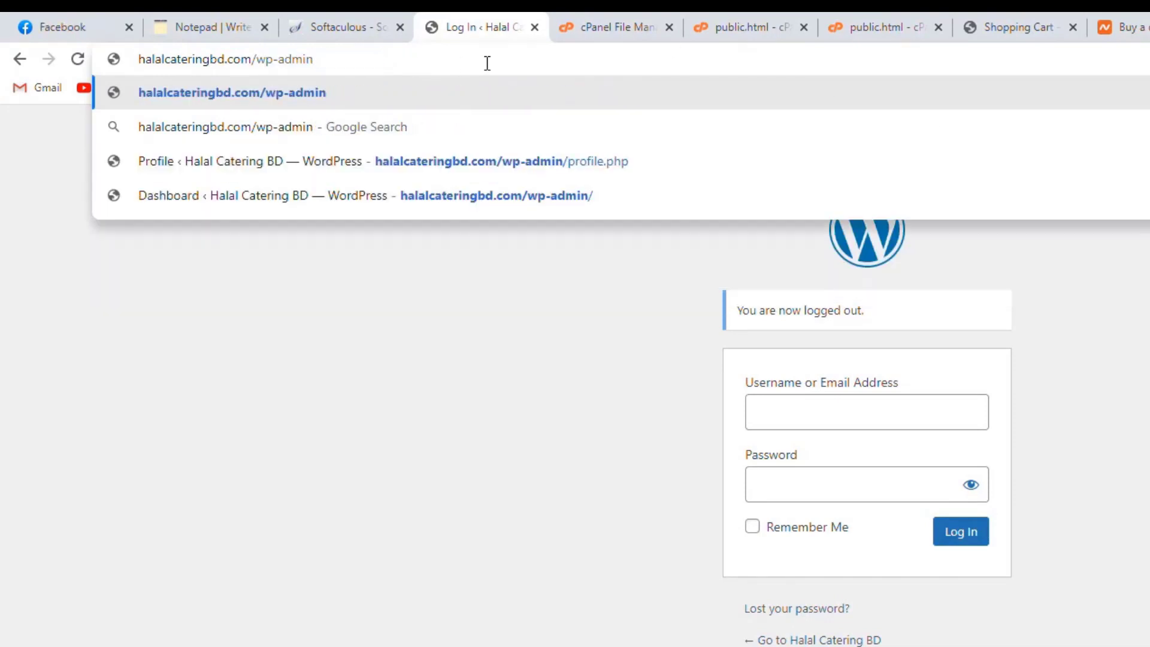
key("Return")
Sign in with the admin username and password to reach the Halal Catering BD Dashboard
left_click(807, 362)
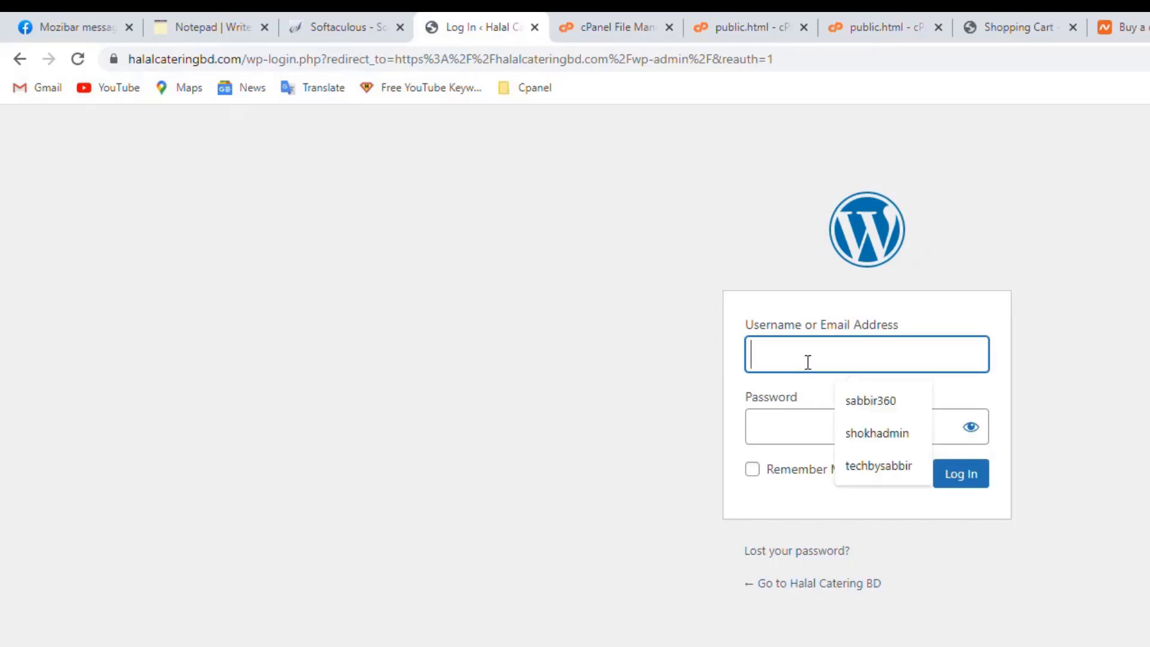
type("hala")
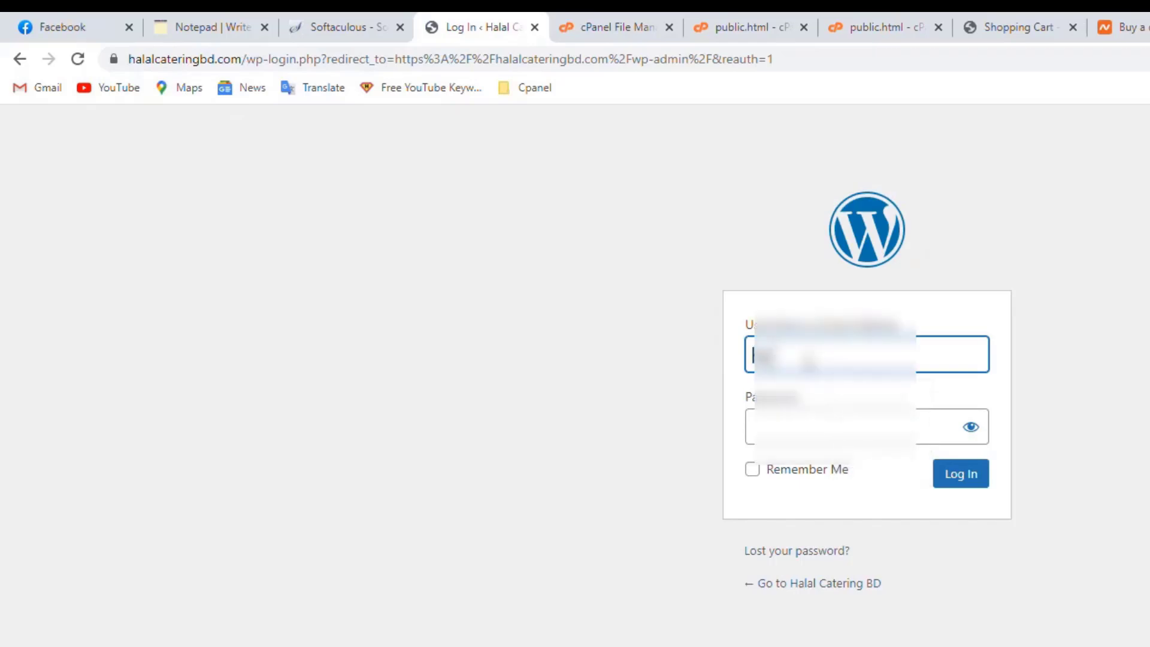
type("l")
left_click(828, 419)
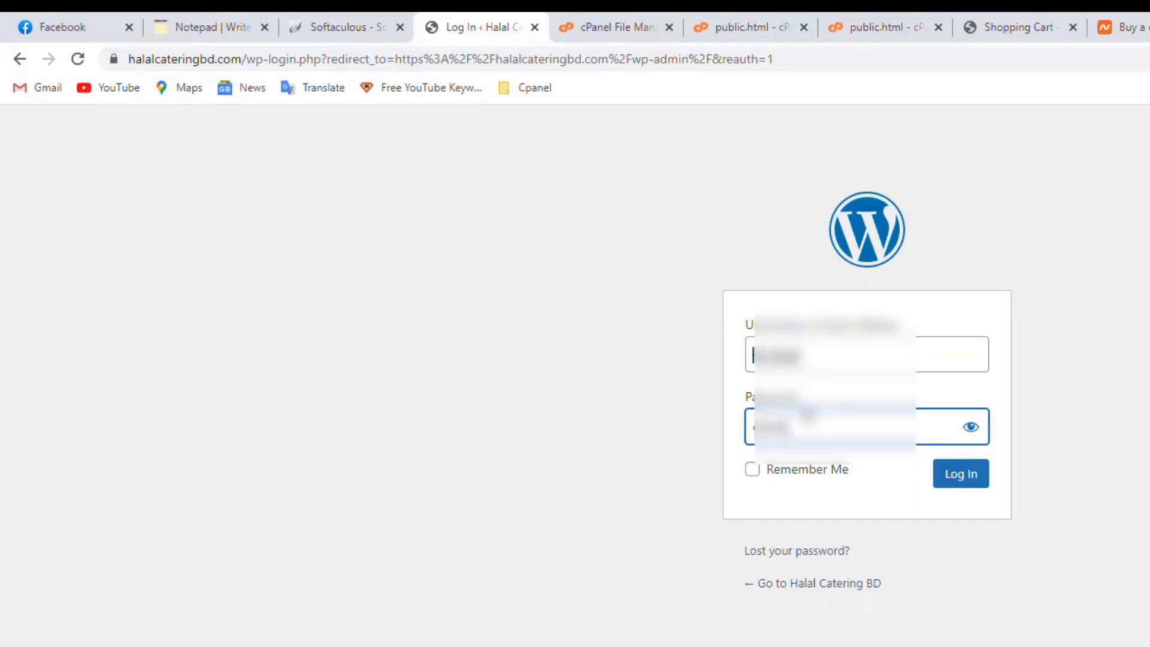
type("••")
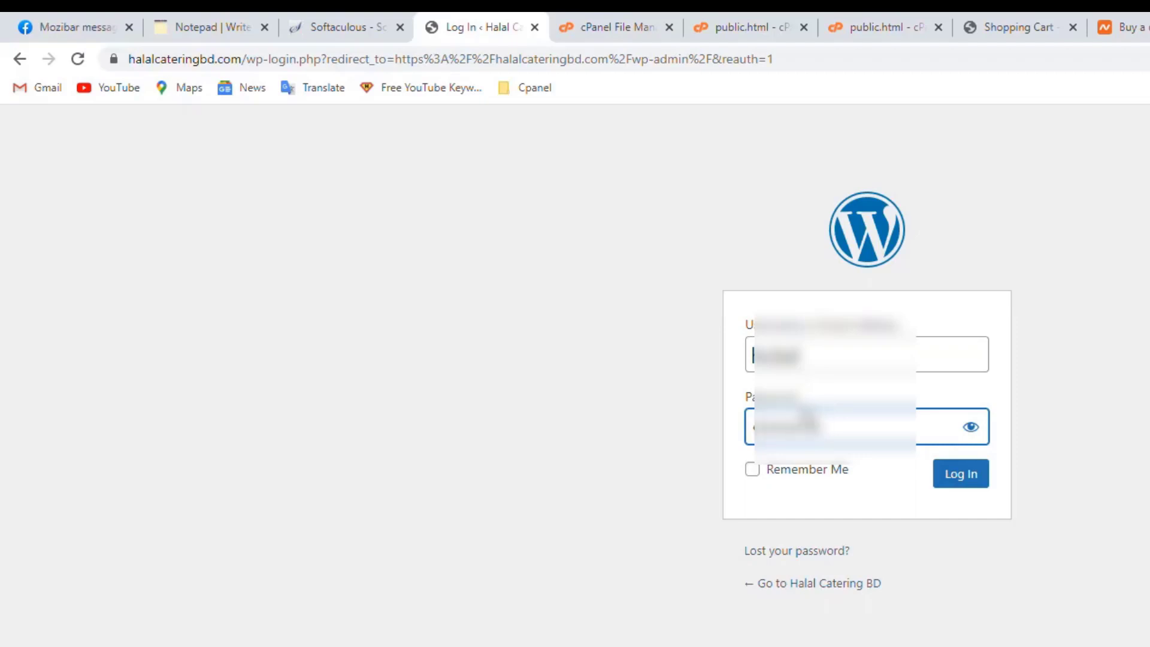
type("••")
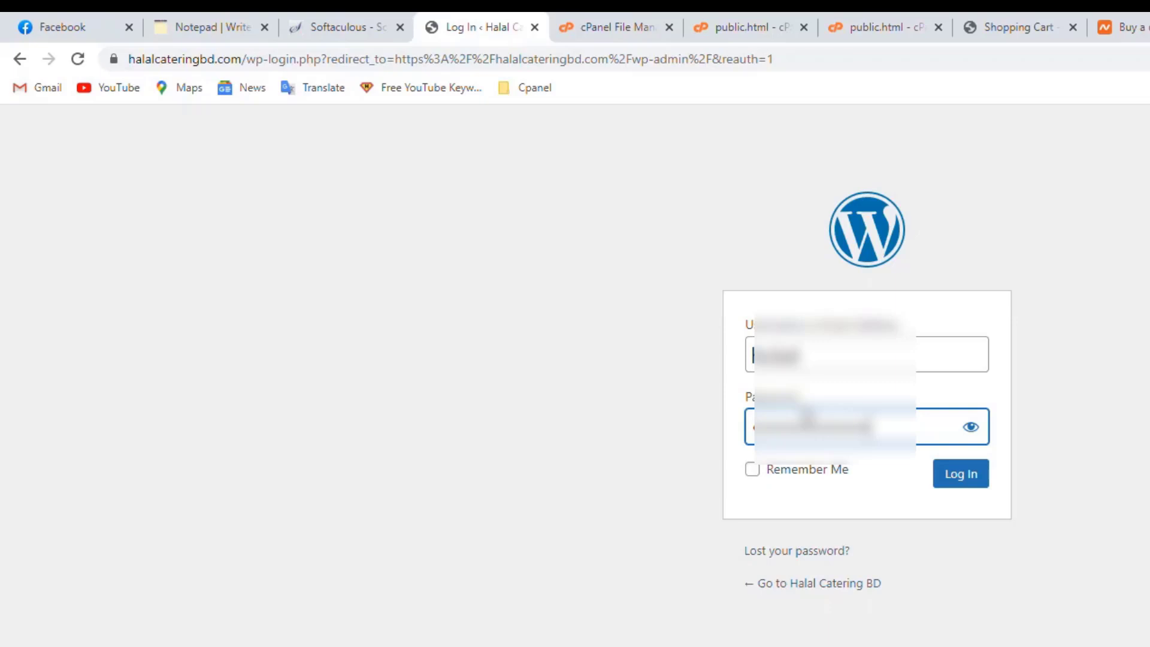
left_click(970, 484)
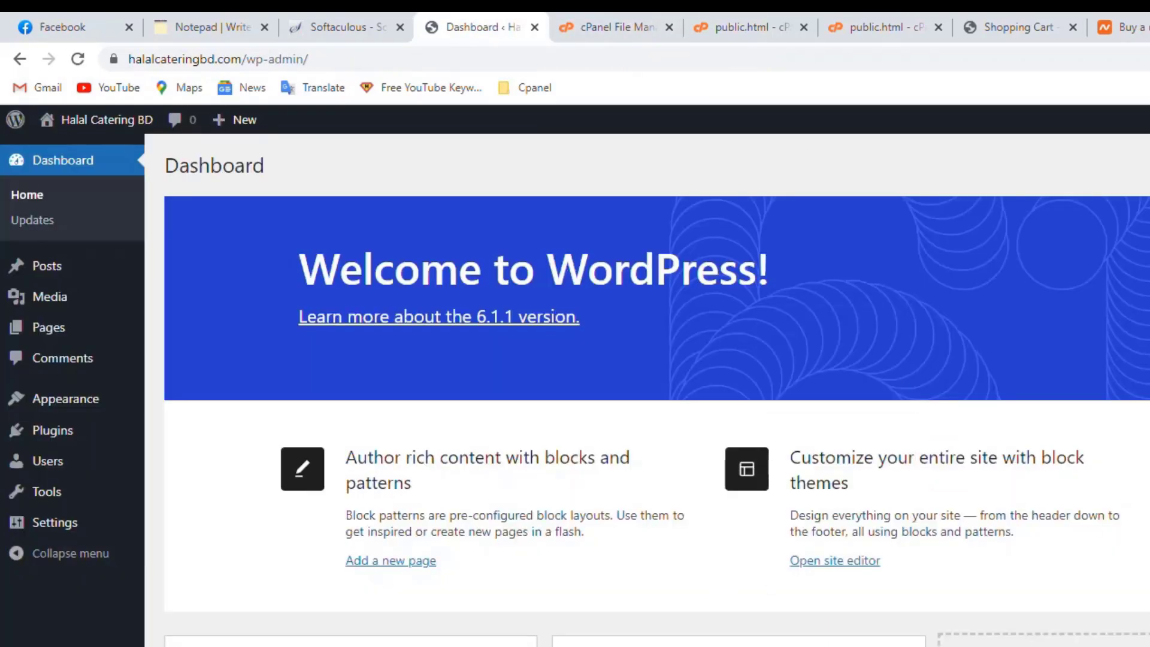
Go to Appearance > Themes > Add New and browse popular themes like Hello Elementor and Kadence
scroll(96, 372, "down", 6)
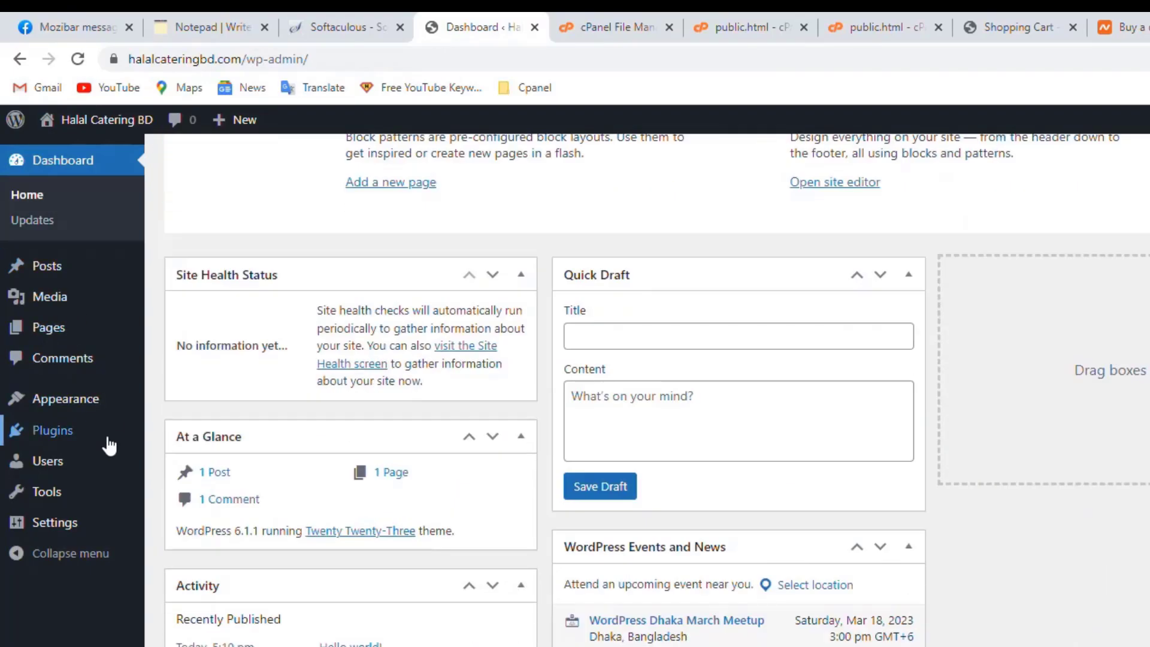
mouse_move(109, 446)
scroll(72, 359, "up", 6)
mouse_move(56, 405)
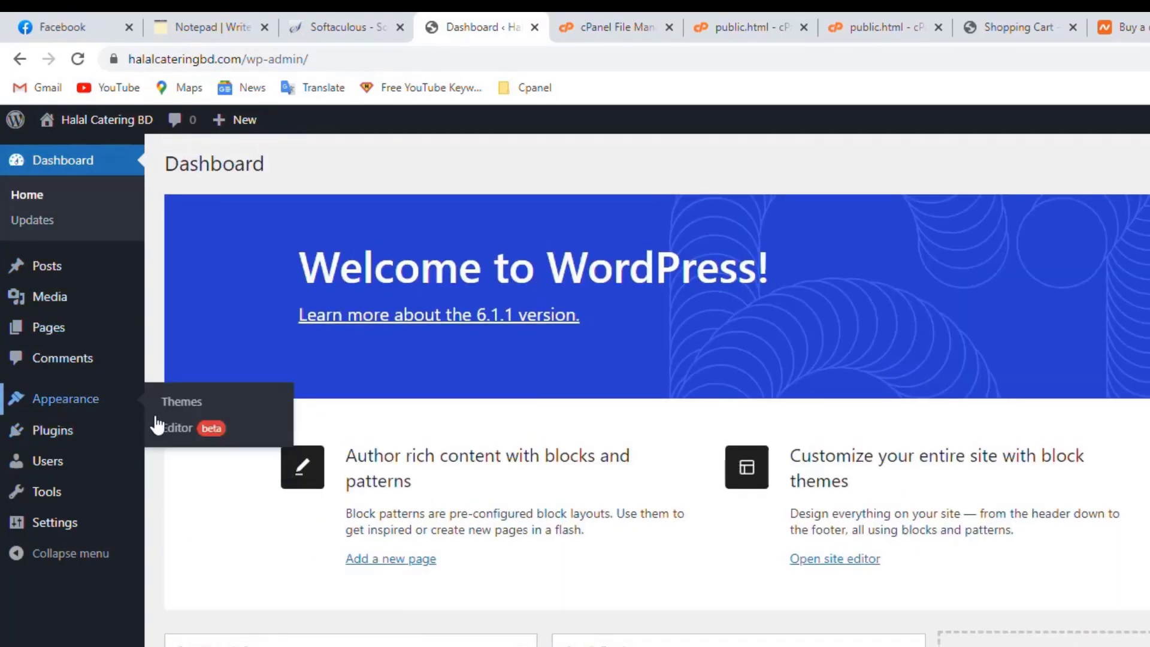
left_click(170, 407)
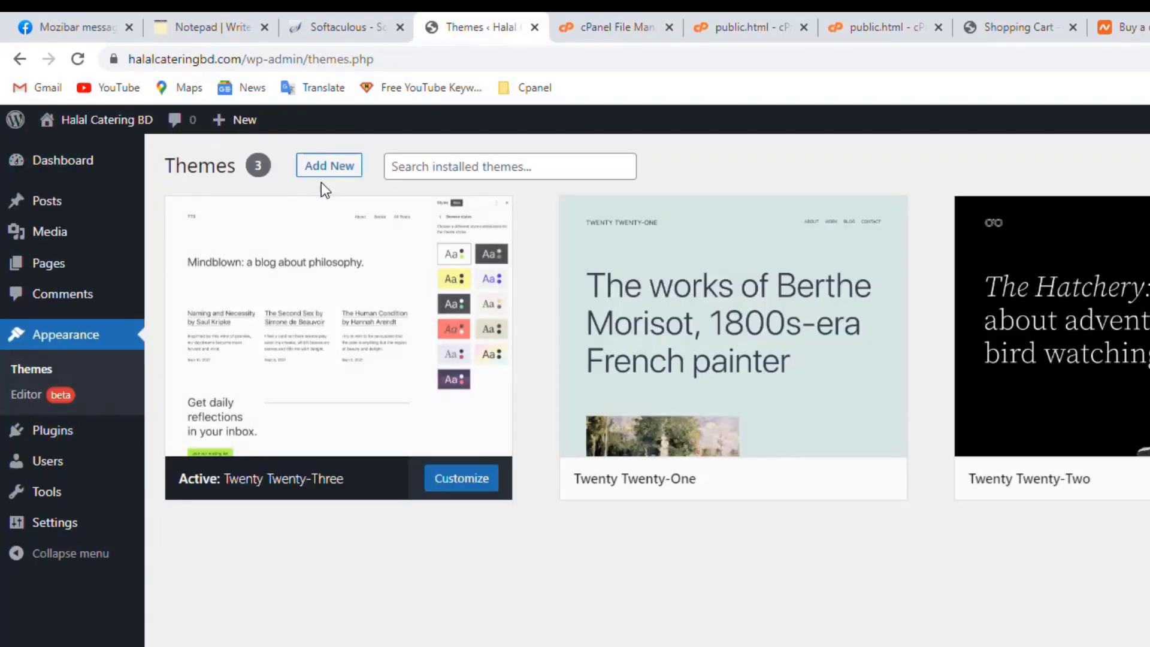
left_click(340, 178)
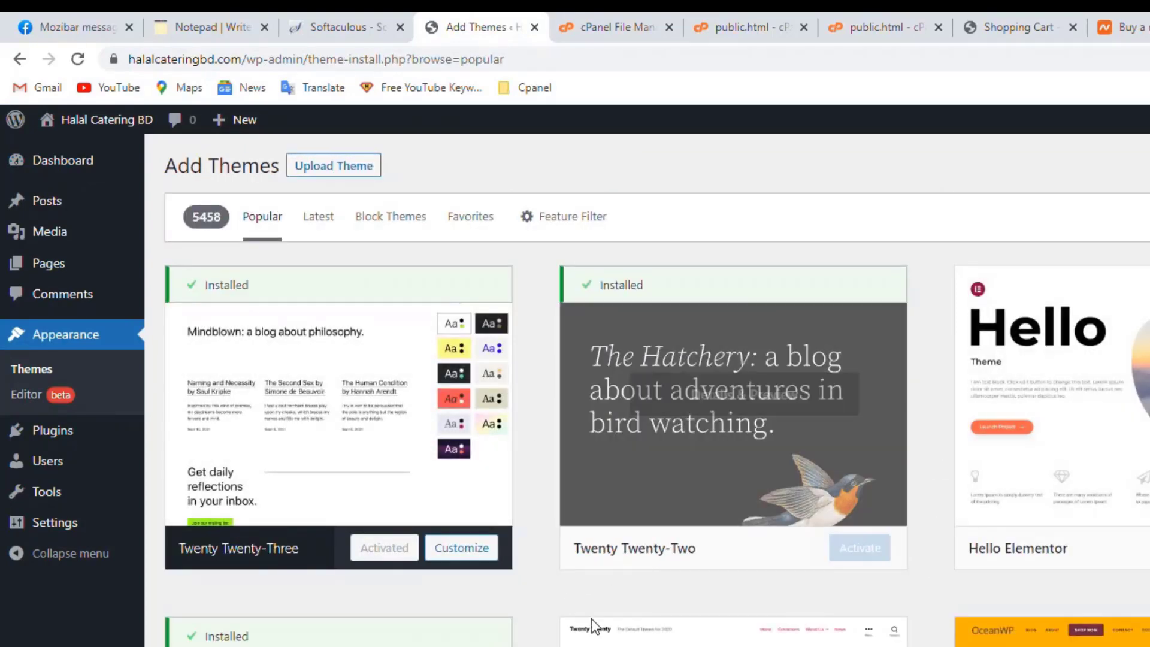
scroll(591, 623, "down", 15)
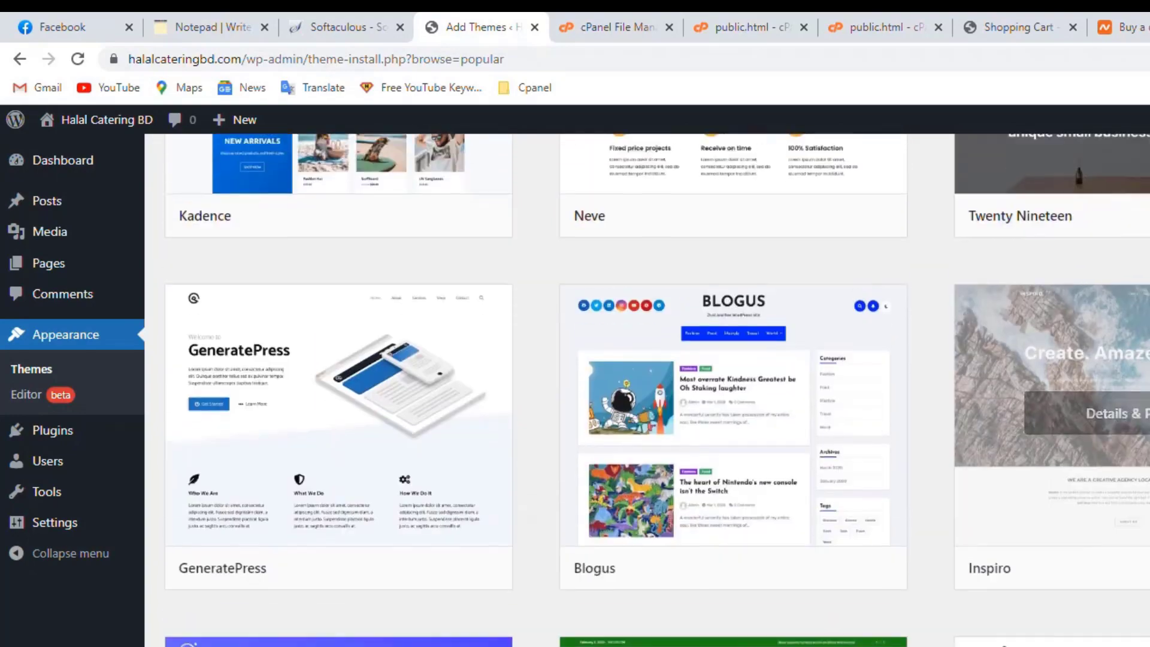
scroll(257, 187, "up", 15)
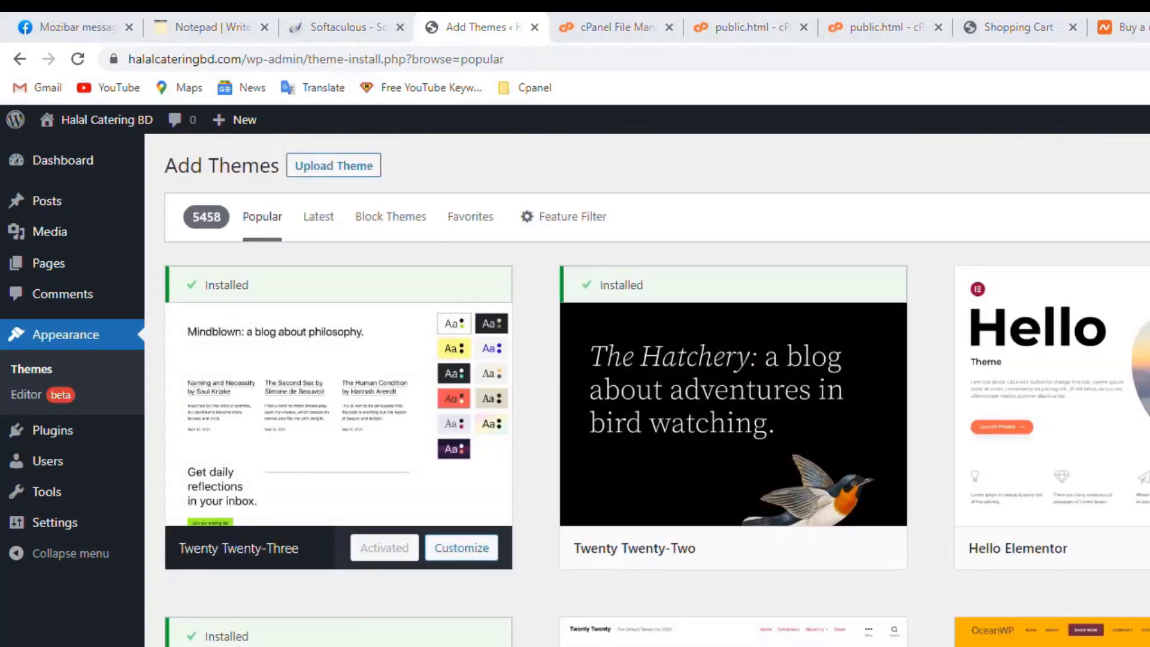